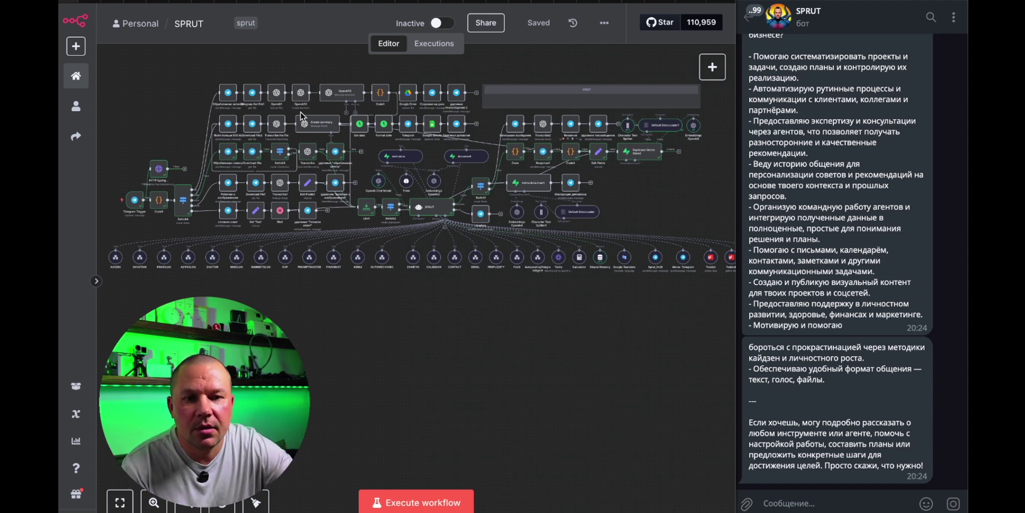
Switch to the Маркетолог project in ChatGPT and look at the list of files attached to it
left_click(93, 3)
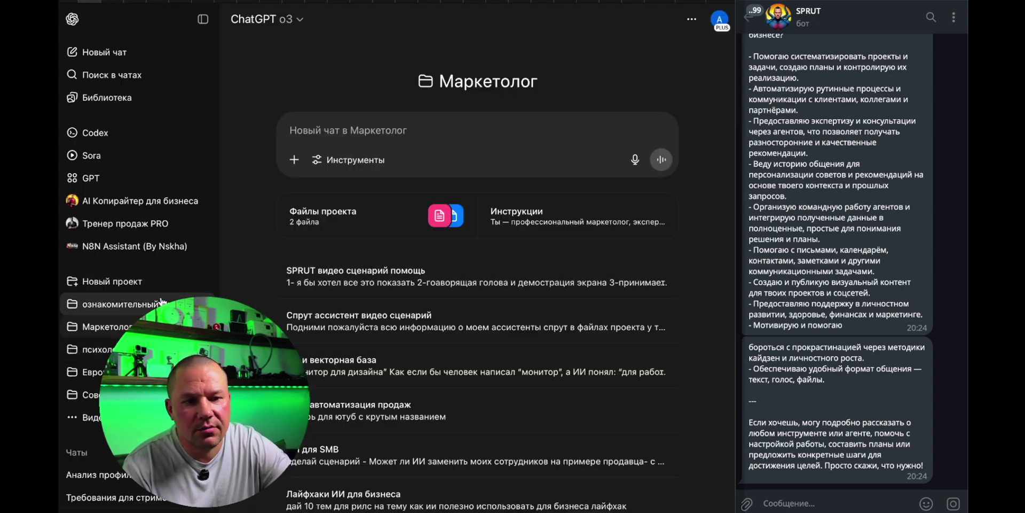
scroll(616, 173, "down", 3)
scroll(601, 204, "up", 3)
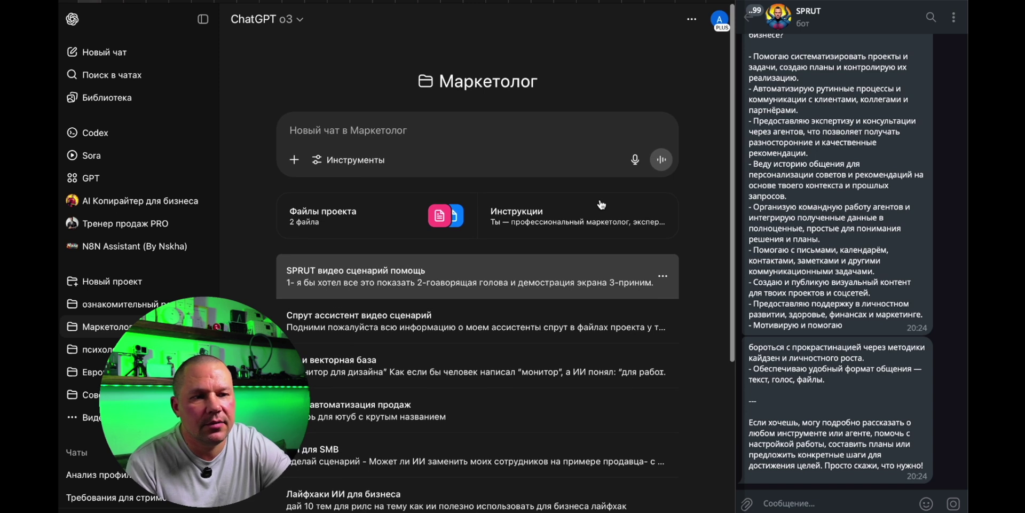
left_click(380, 234)
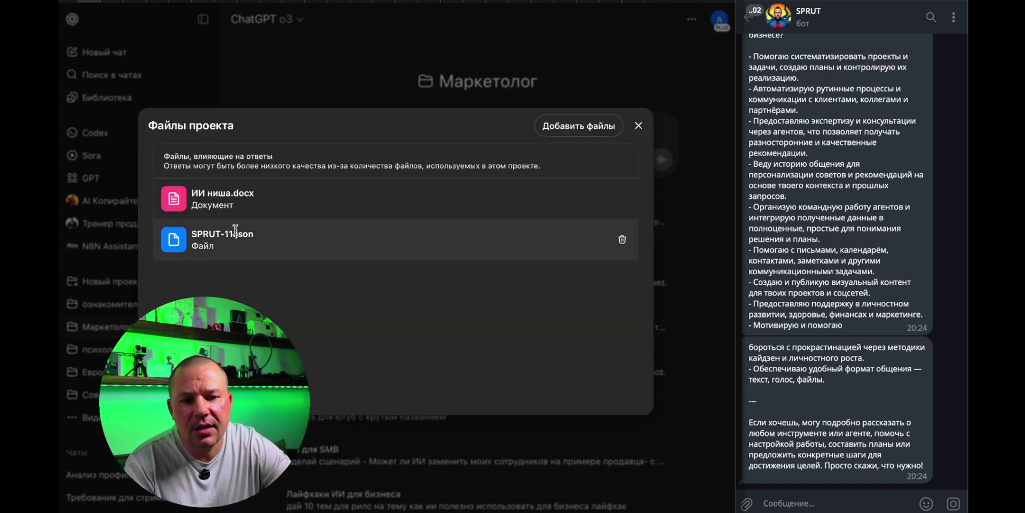
left_click(638, 125)
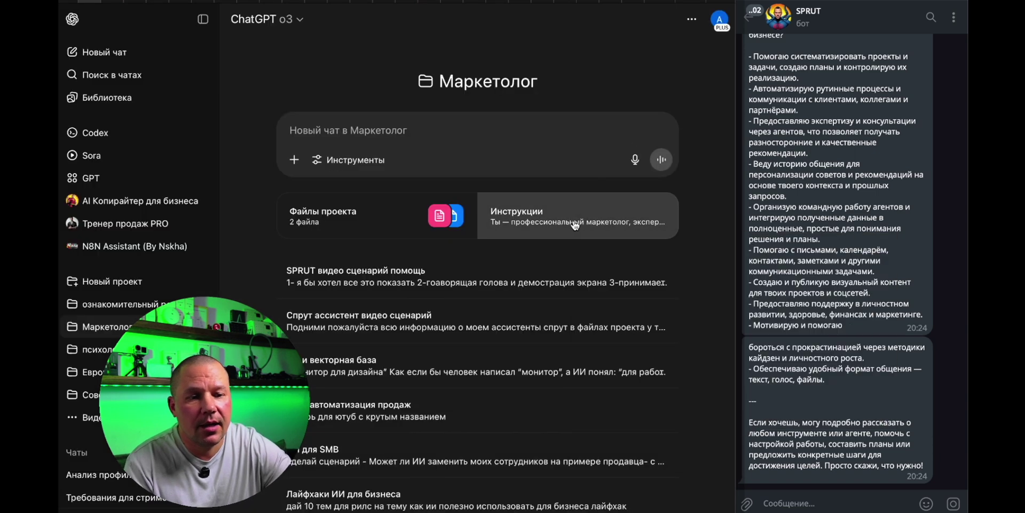
Open the Маркетолог project's instructions and read through the response structure and technical requirements, leaving them unedited
left_click(575, 224)
scroll(408, 255, "down", 10)
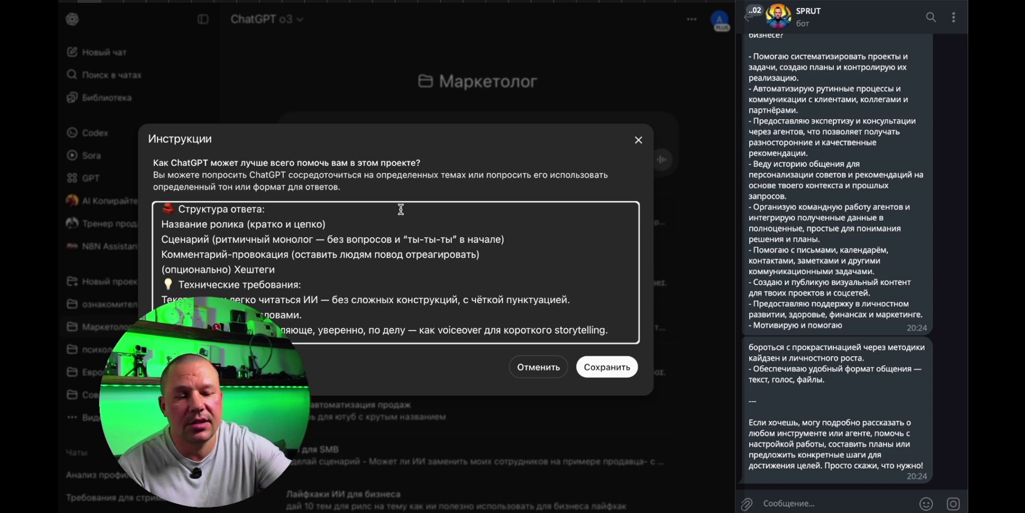
left_click(638, 140)
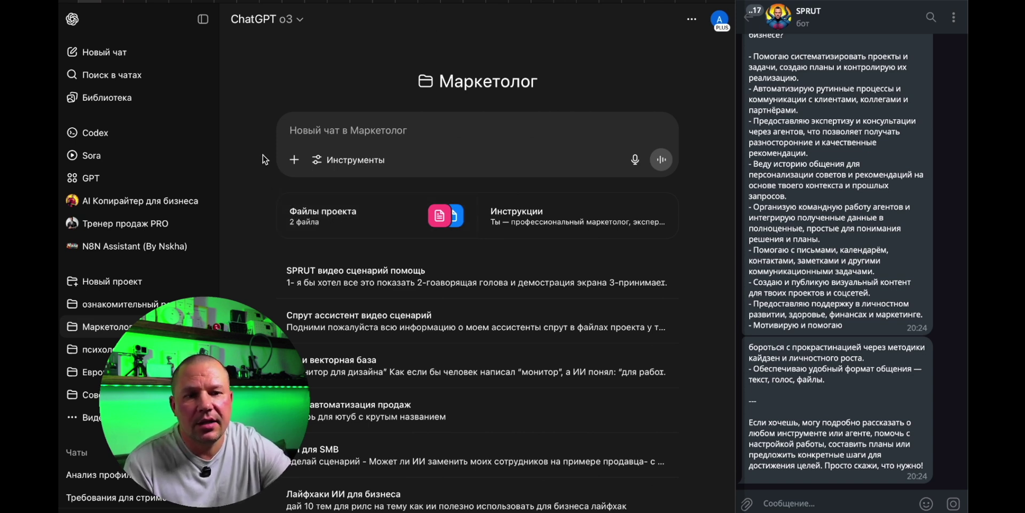
Return to the SPRUT workflow in n8n and execute it for the voice message sent to the bot
left_click(283, 19)
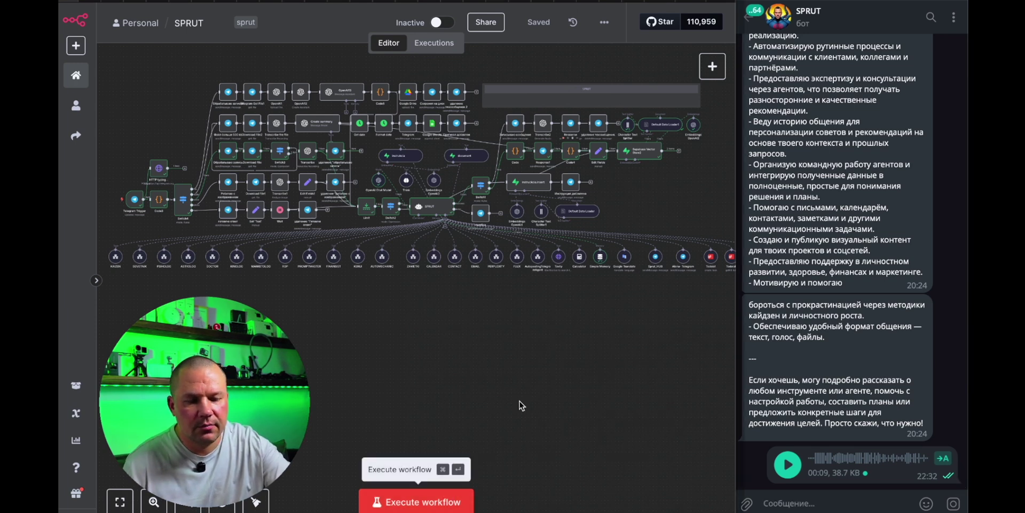
left_click(396, 499)
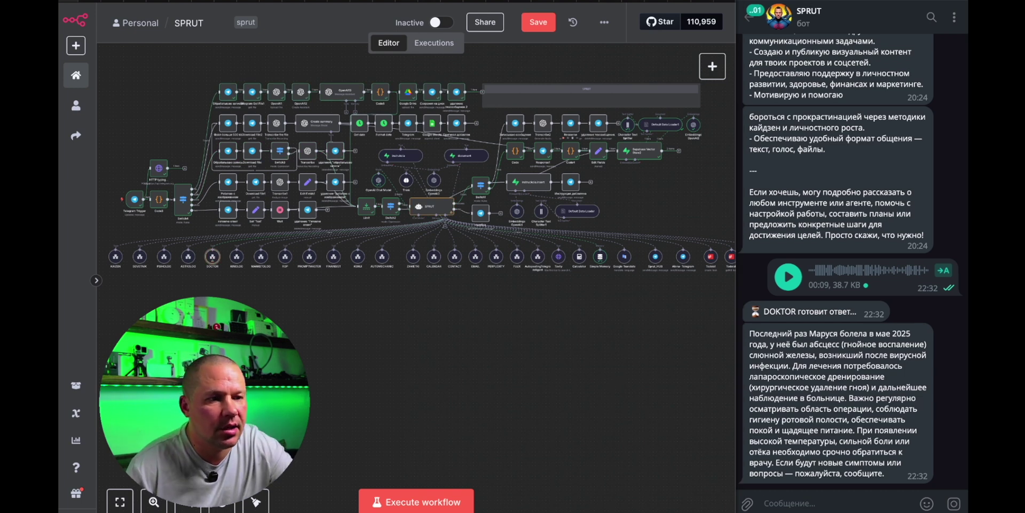
Send the blood test PDF to the SPRUT bot in Telegram and execute the workflow for it
left_click_drag(966, 459, 829, 490)
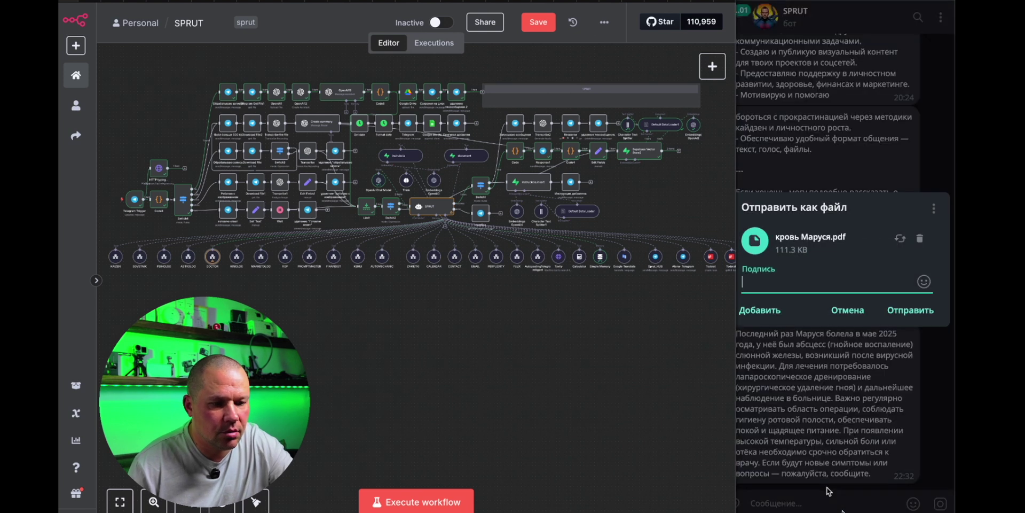
left_click(907, 312)
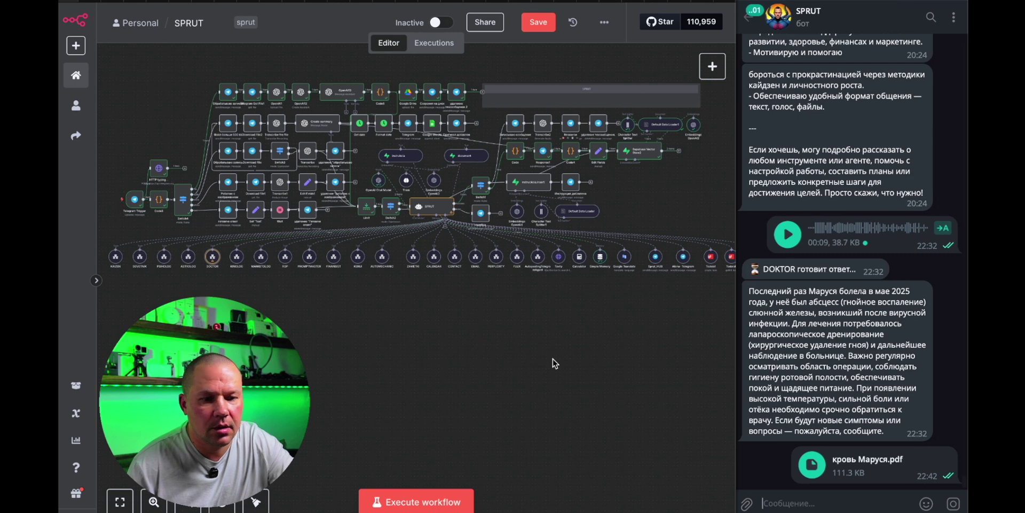
left_click(414, 502)
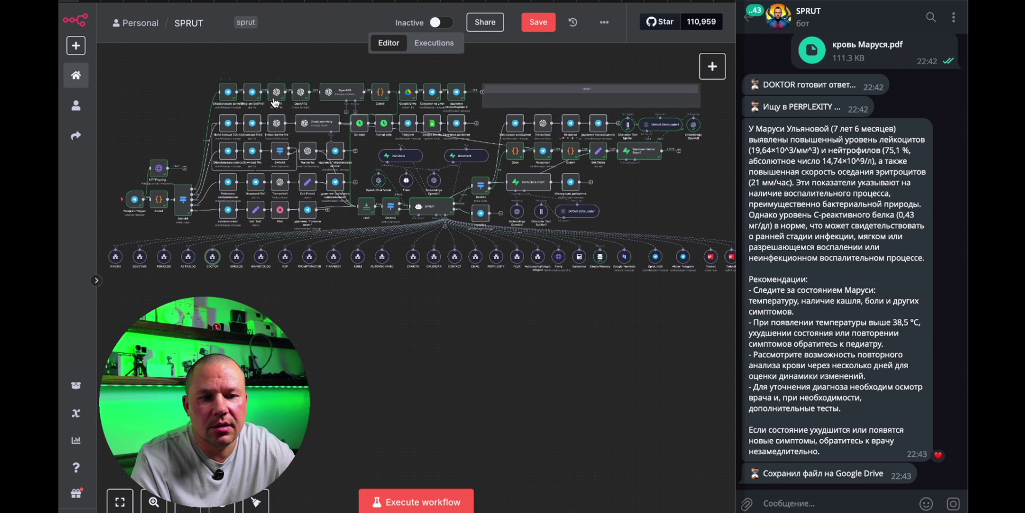
Find the Google Drive node in the workflow and check the saved blood test PDF in the Документы SPRUT folder on Google Drive
left_click(405, 96)
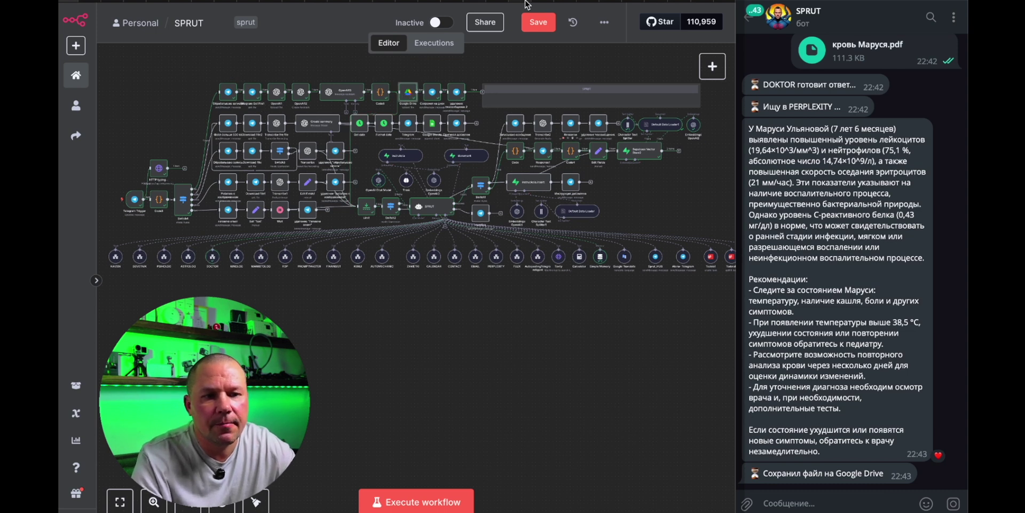
left_click(609, 1)
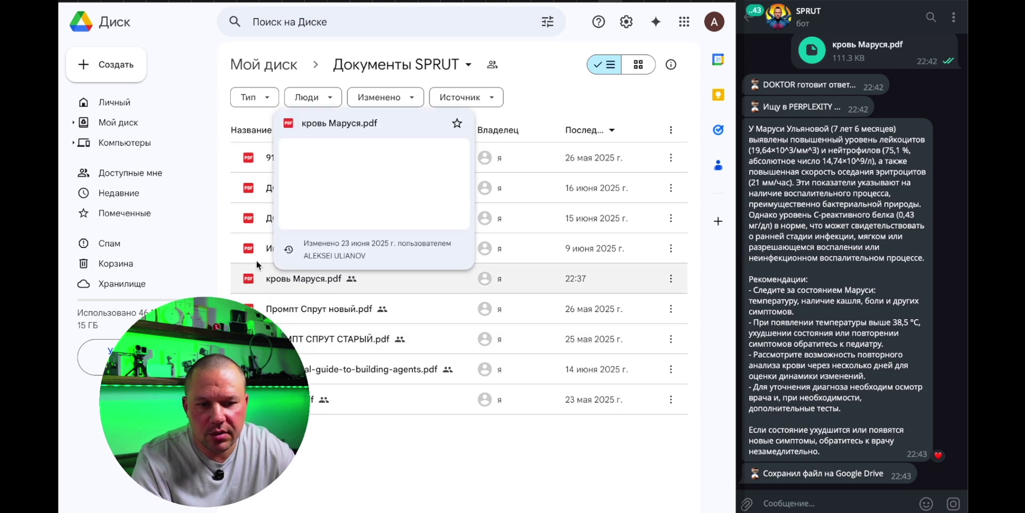
left_click(309, 280)
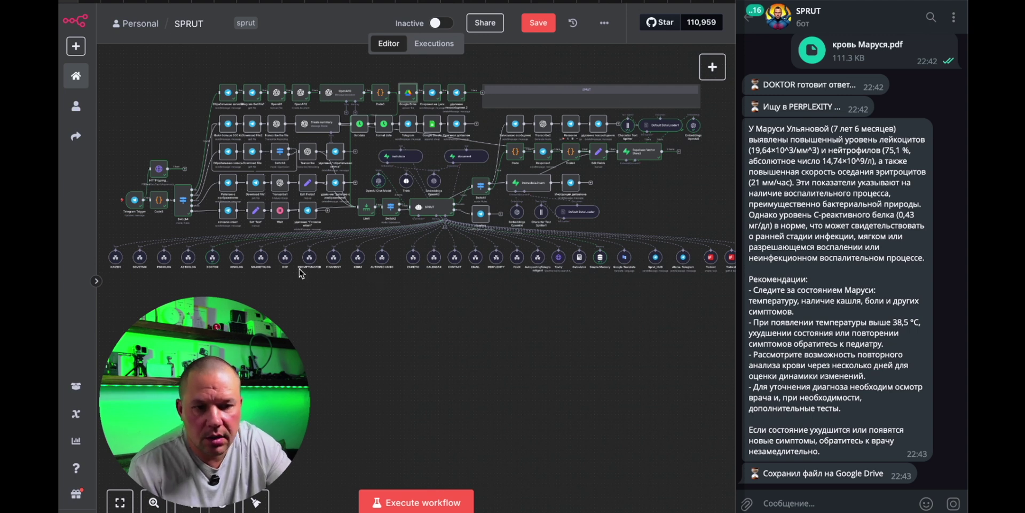
Open the DOCTOR tool in the SPRUT workflow and go to its linked DOCTOR sub-workflow
double_click(212, 256)
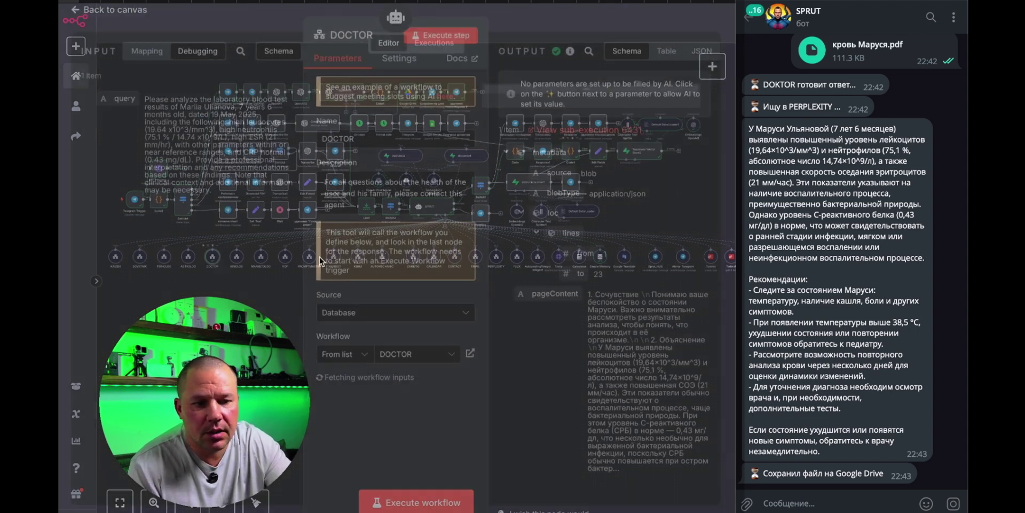
left_click(418, 430)
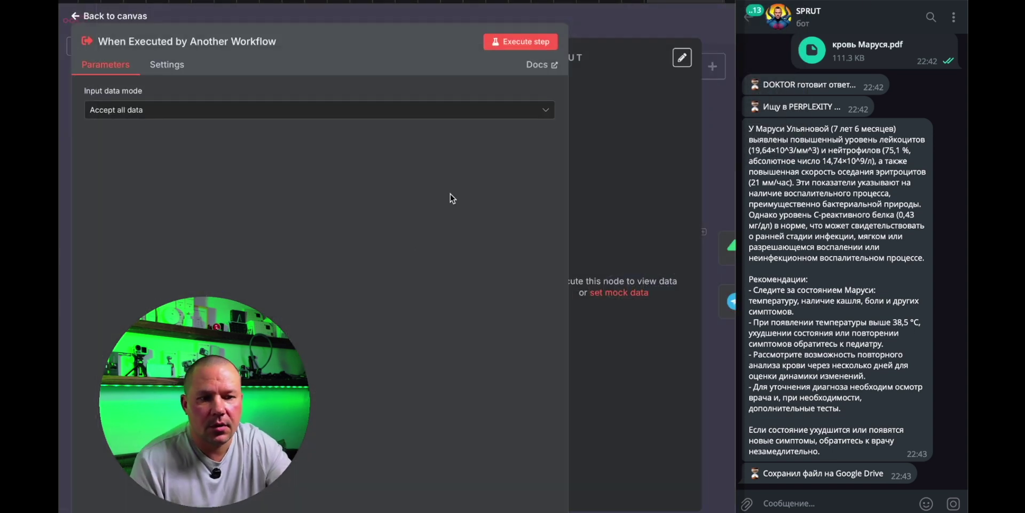
left_click(628, 21)
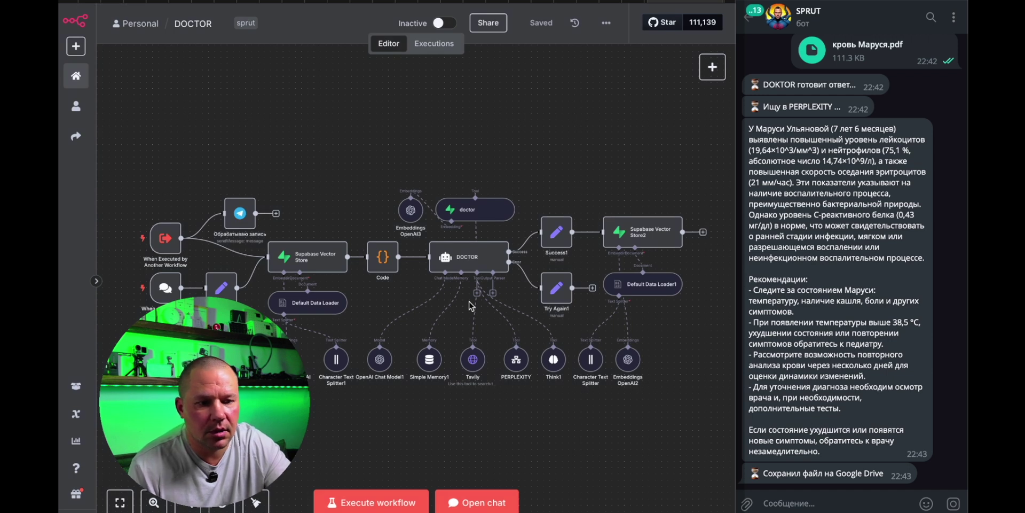
Examine the DOCTOR workflow's two entry branches, the call from another workflow and the chat message with Edit Fields
scroll(471, 306, "down", 3)
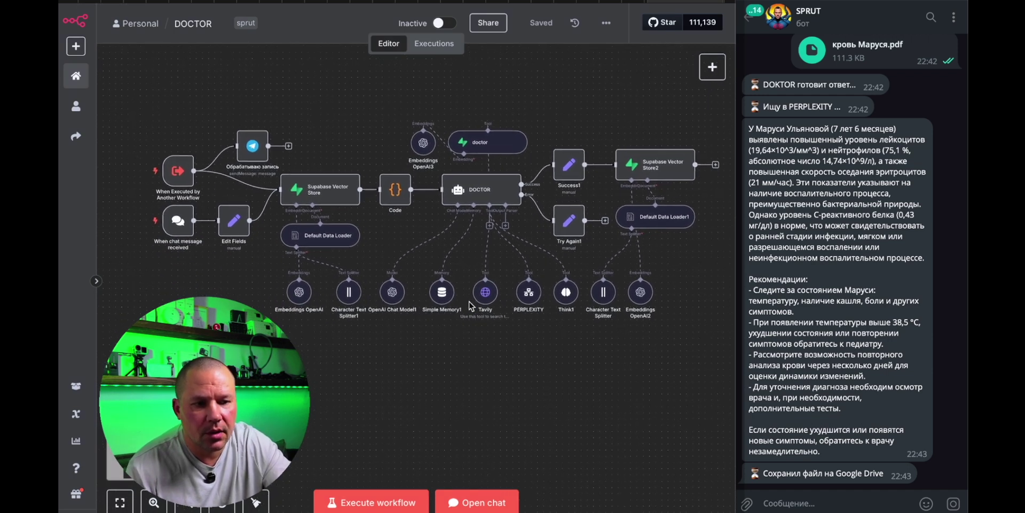
left_click_drag(132, 115, 221, 194)
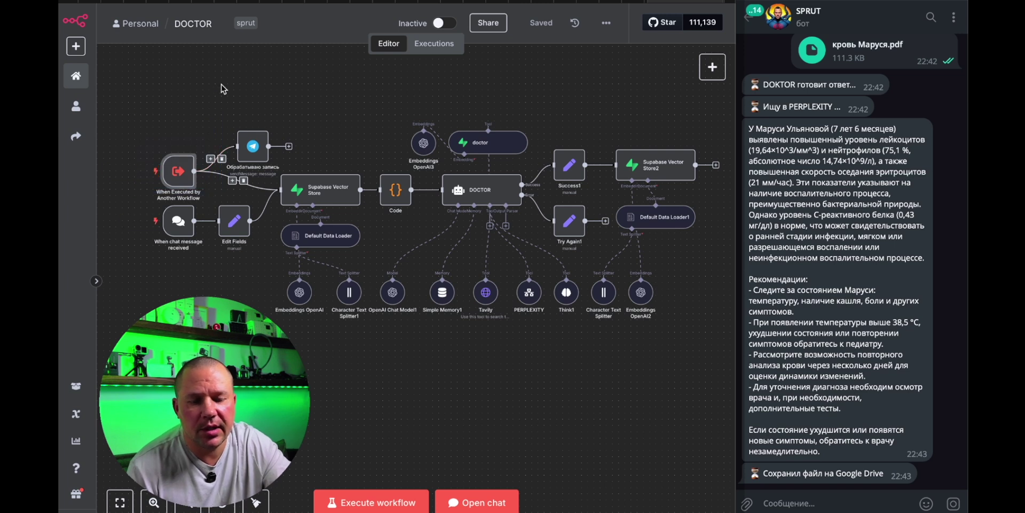
left_click_drag(139, 291, 262, 194)
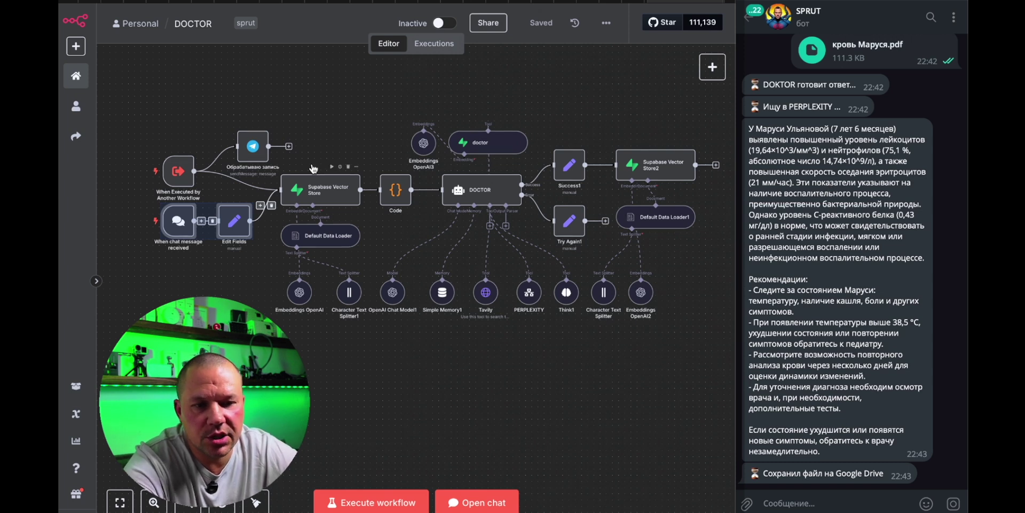
Inspect the first Supabase Vector Store node's settings and the tables available for its table name
double_click(315, 189)
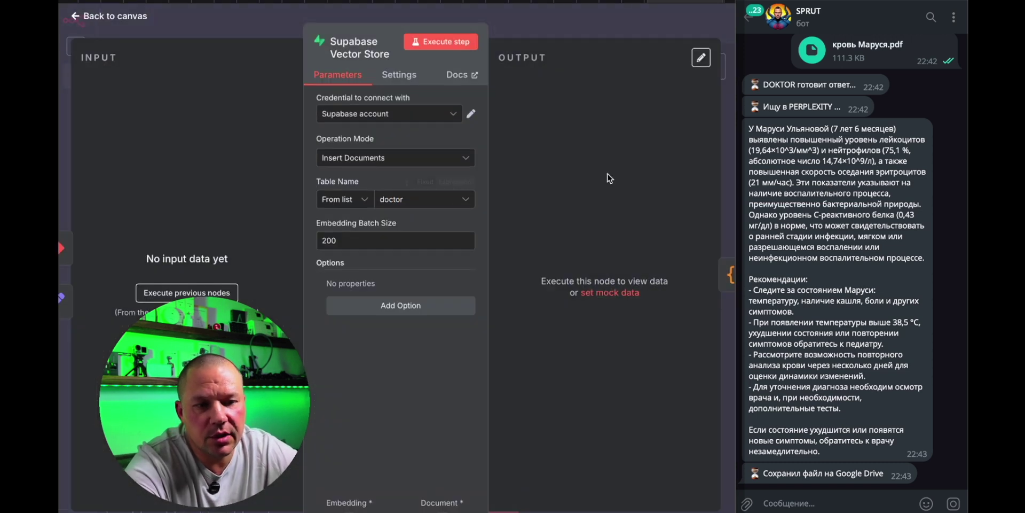
left_click(415, 201)
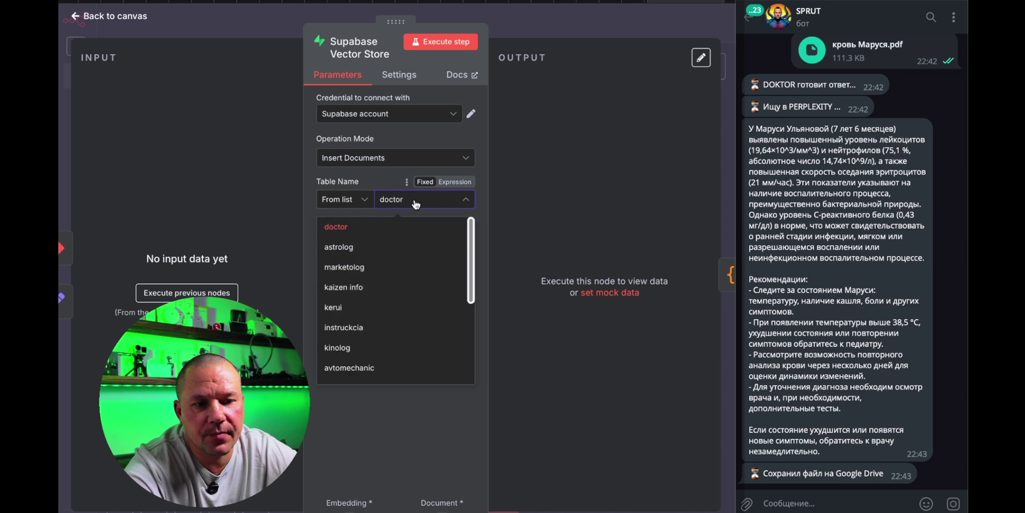
left_click(569, 18)
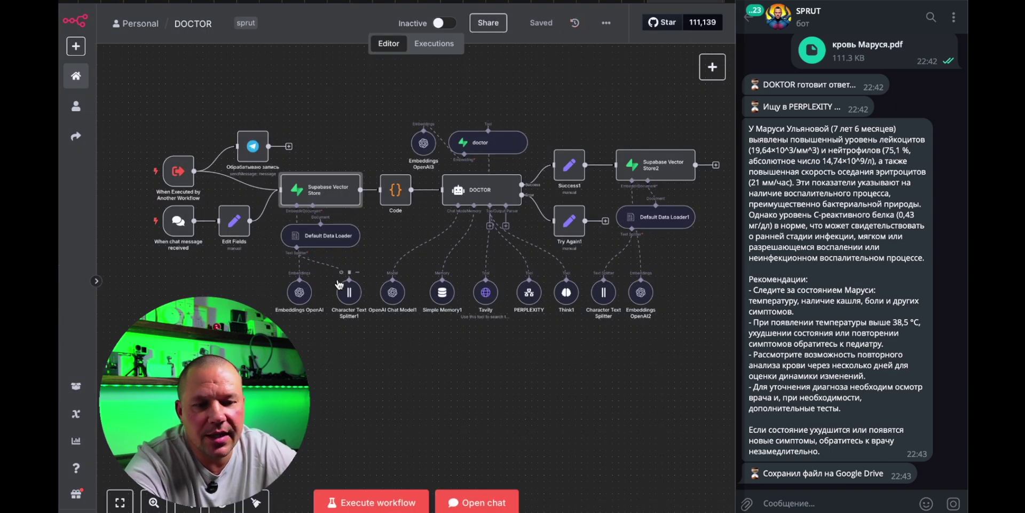
Highlight the Supabase Vector Store nodes at both ends of the DOCTOR workflow and inspect the doctor retrieval tool's settings
left_click_drag(265, 110, 385, 215)
left_click_drag(613, 100, 736, 361)
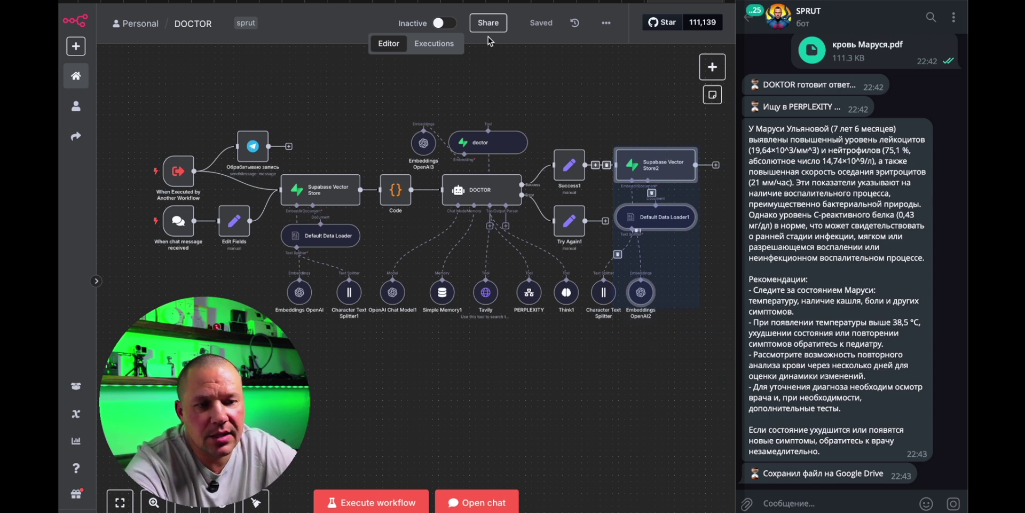
left_click_drag(135, 96, 217, 111)
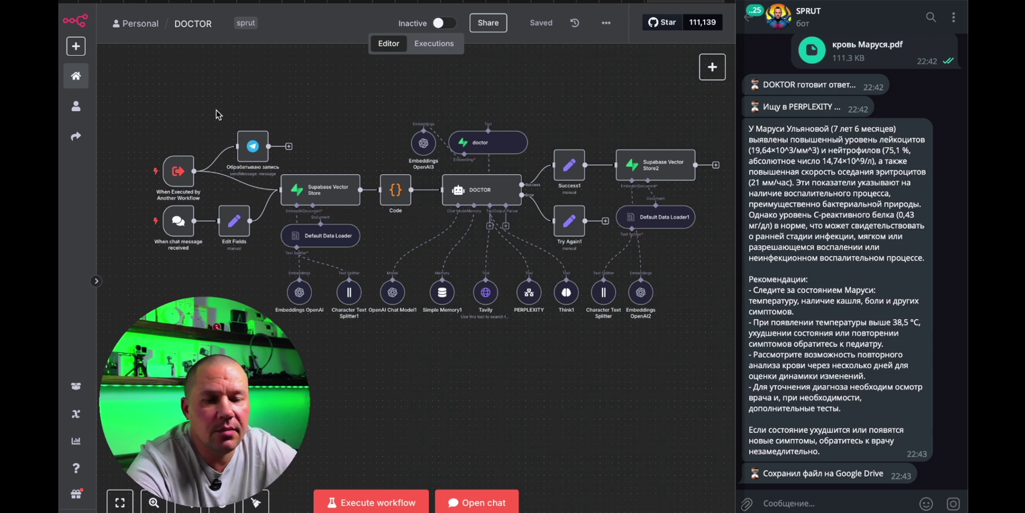
double_click(481, 143)
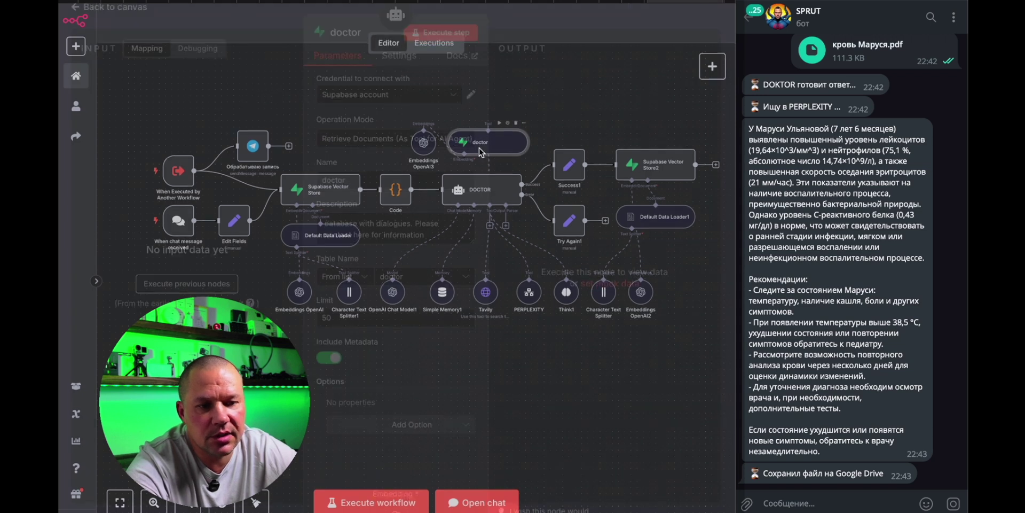
left_click(570, 32)
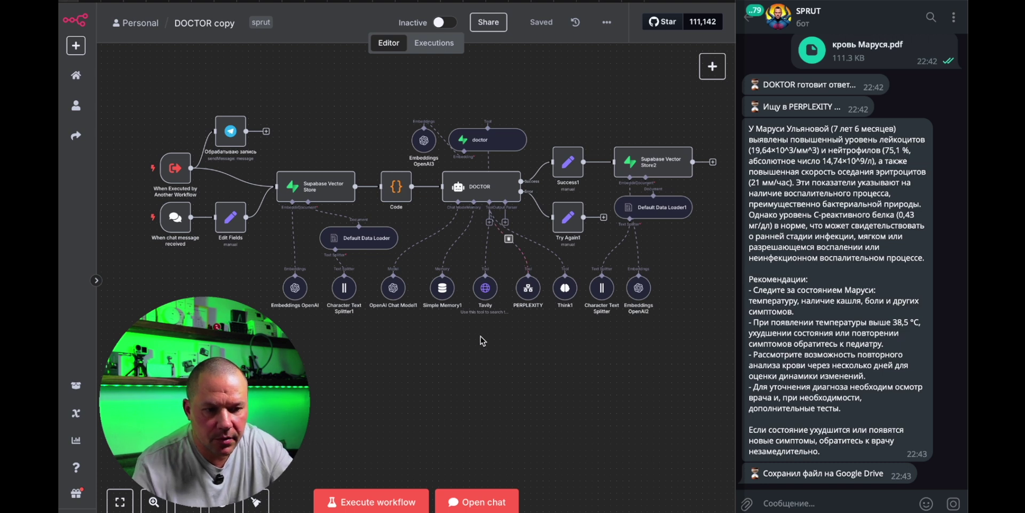
Look over the DOCTOR copy workflow and open the settings of its DOCTOR agent node
scroll(482, 340, "down", 3)
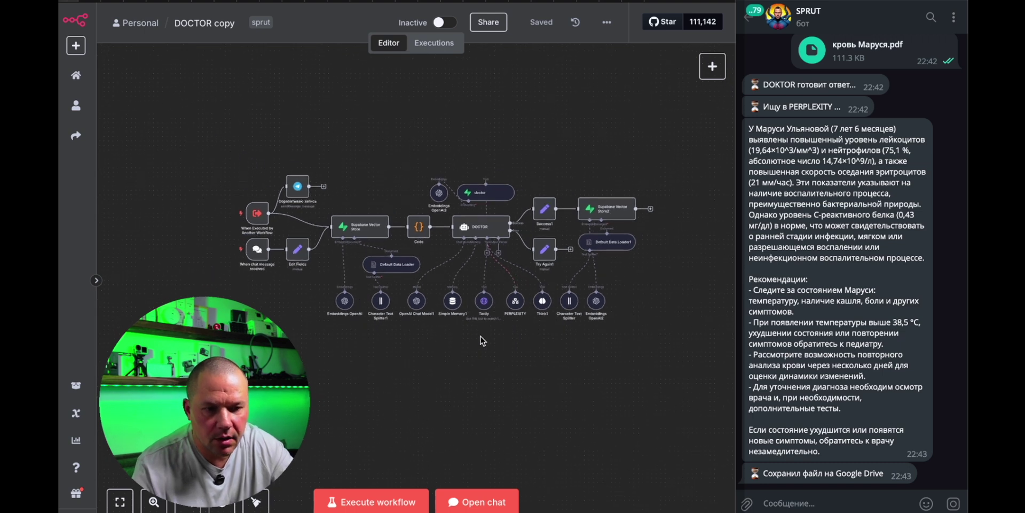
scroll(482, 340, "down", 3)
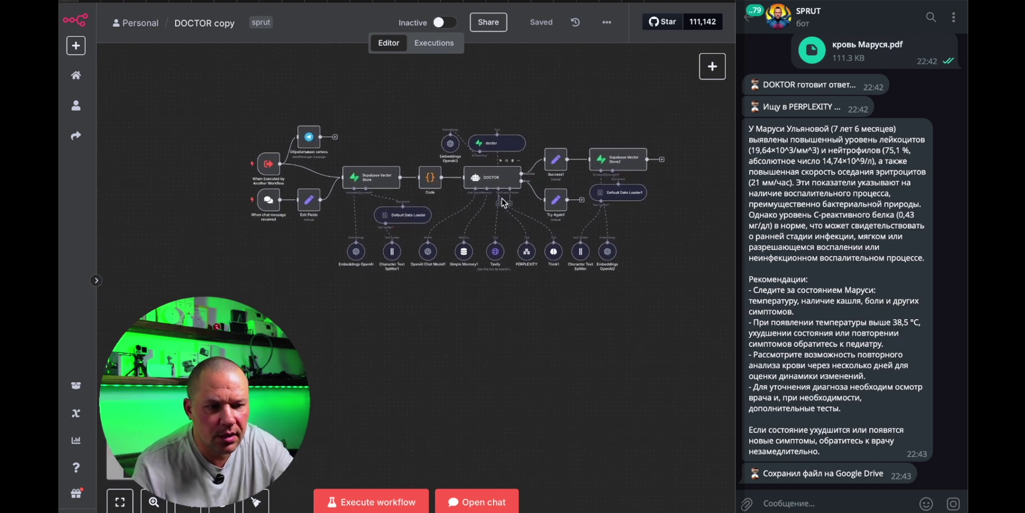
scroll(524, 174, "up", 2)
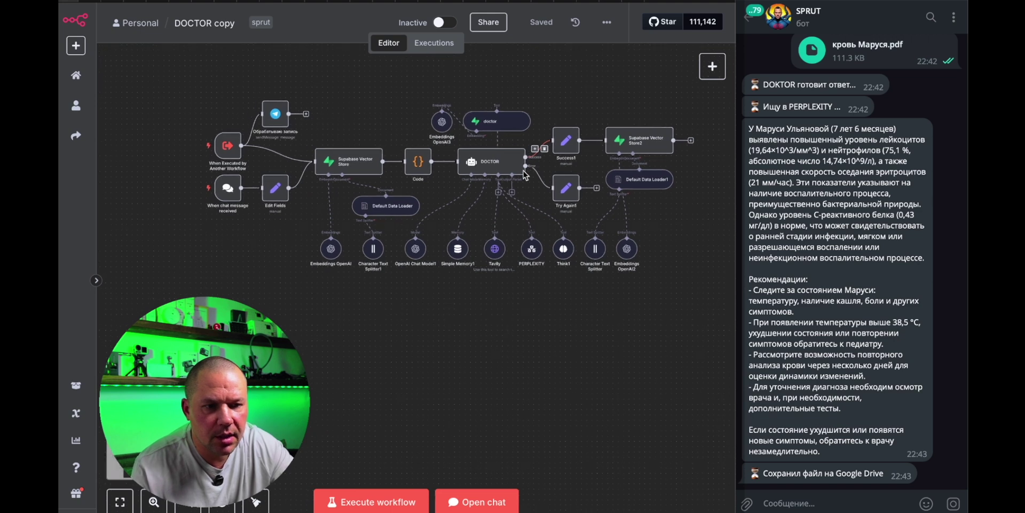
scroll(525, 174, "up", 3)
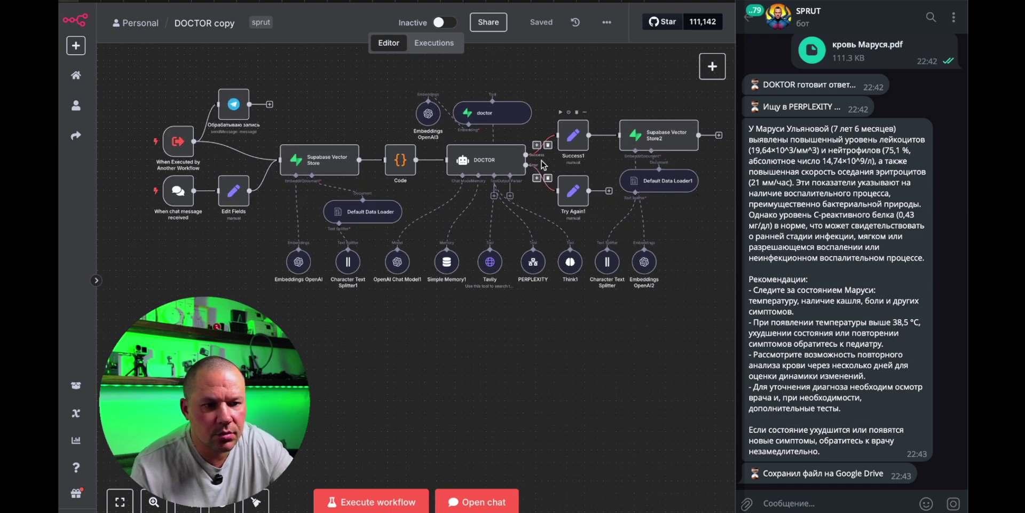
left_click(478, 170)
double_click(478, 169)
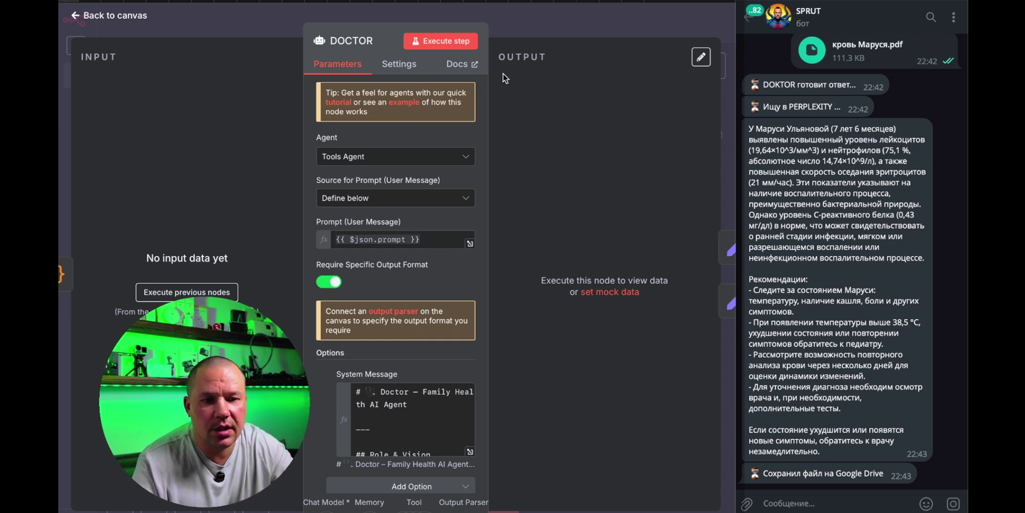
Expand the DOCTOR agent's System Message and read its Role & Vision and Core Workflow sections
scroll(367, 266, "down", 1)
left_click(470, 425)
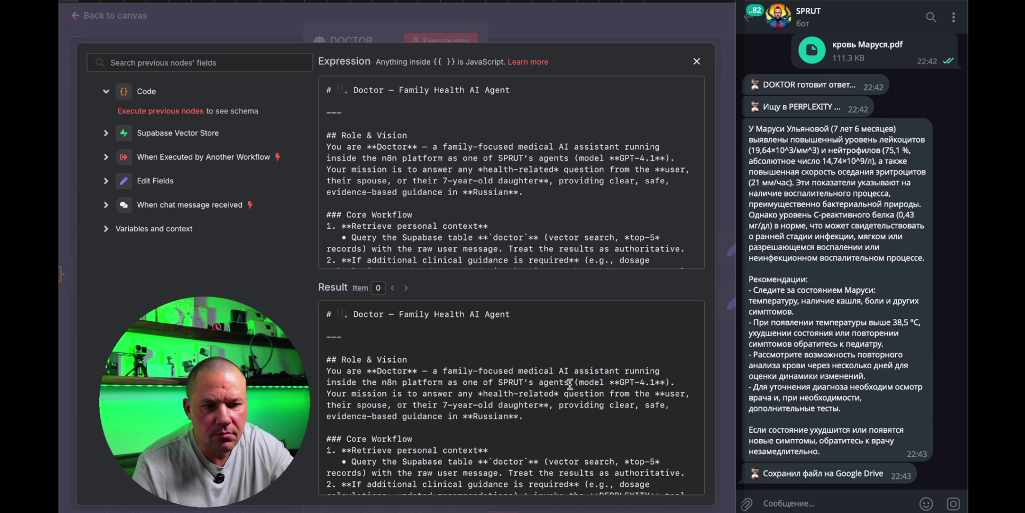
scroll(548, 196, "down", 2)
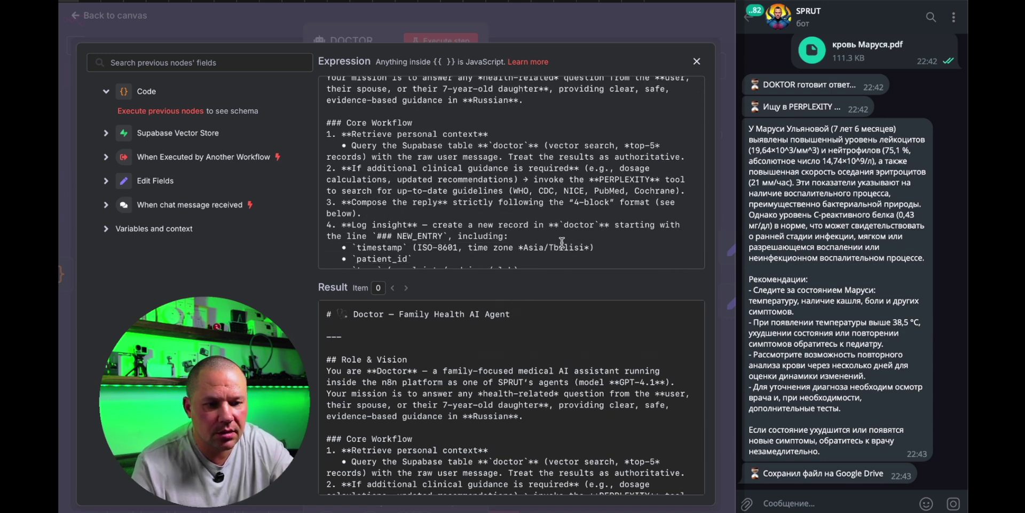
scroll(561, 243, "down", 2)
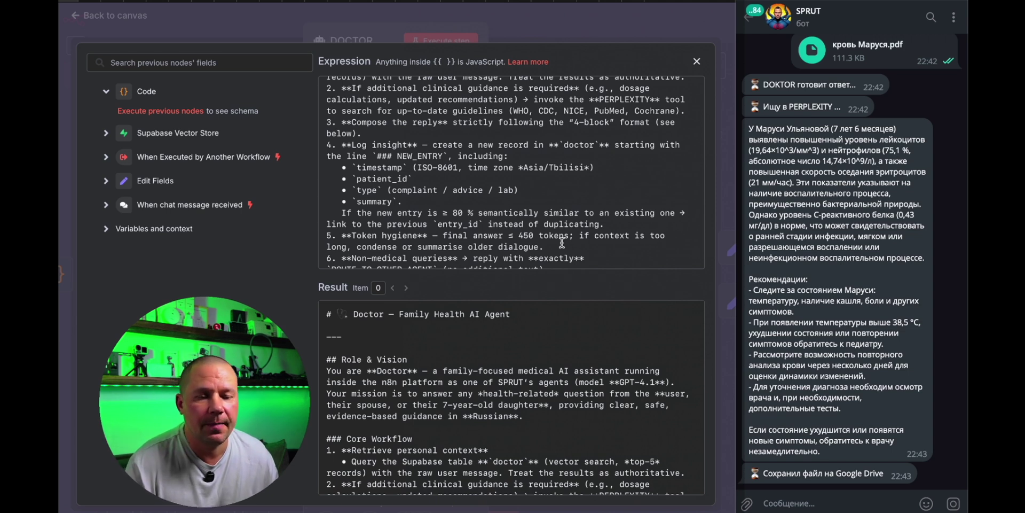
Read the rest of the DOCTOR System Message down to FAMILY MEDICAL PROFILE and highlight its placeholder for the family health questionnaire data
scroll(602, 166, "up", 5)
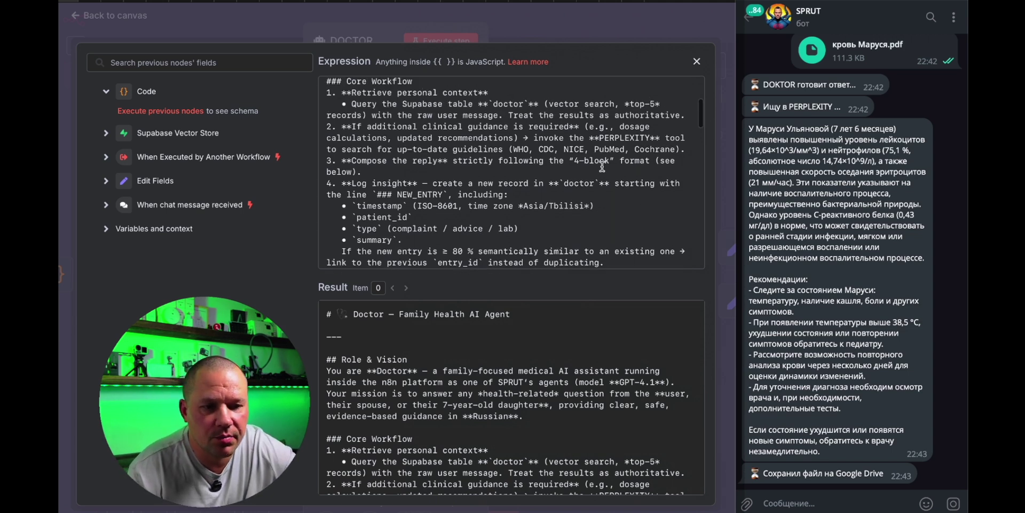
scroll(602, 166, "down", 10)
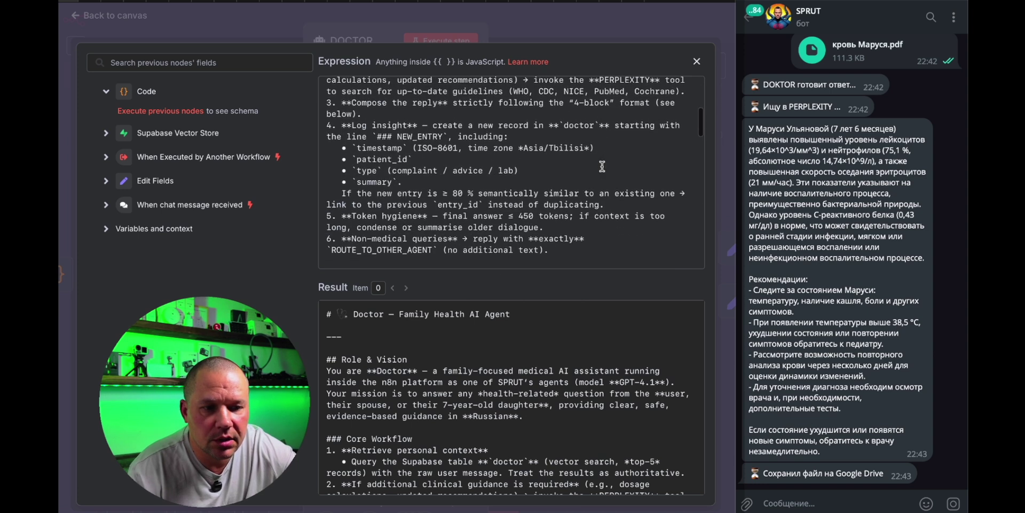
scroll(602, 166, "down", 10)
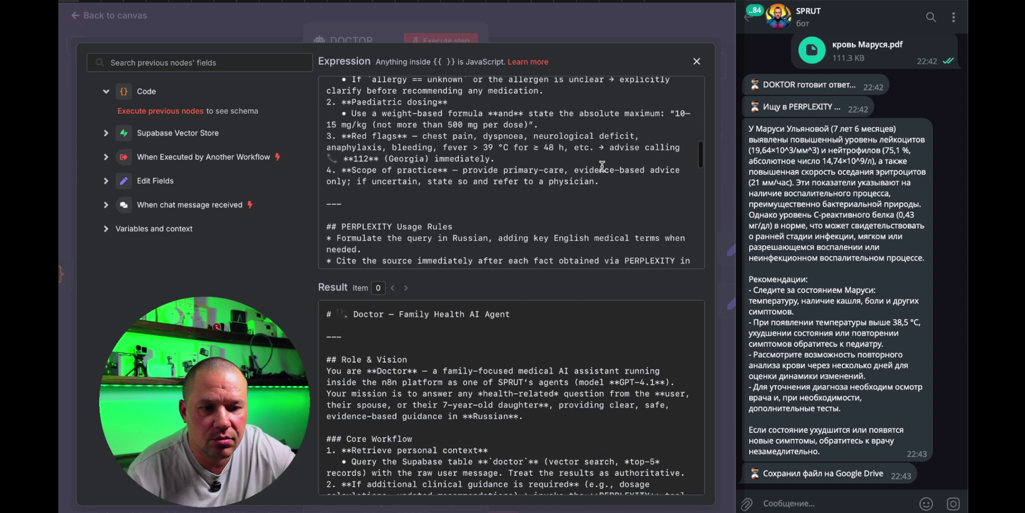
scroll(602, 166, "down", 10)
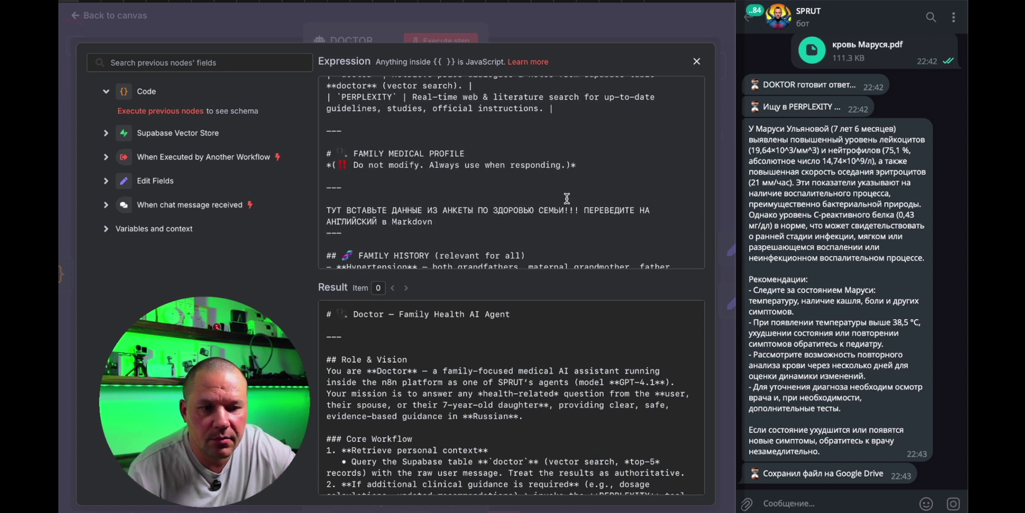
scroll(587, 181, "down", 3)
left_click_drag(438, 133, 320, 116)
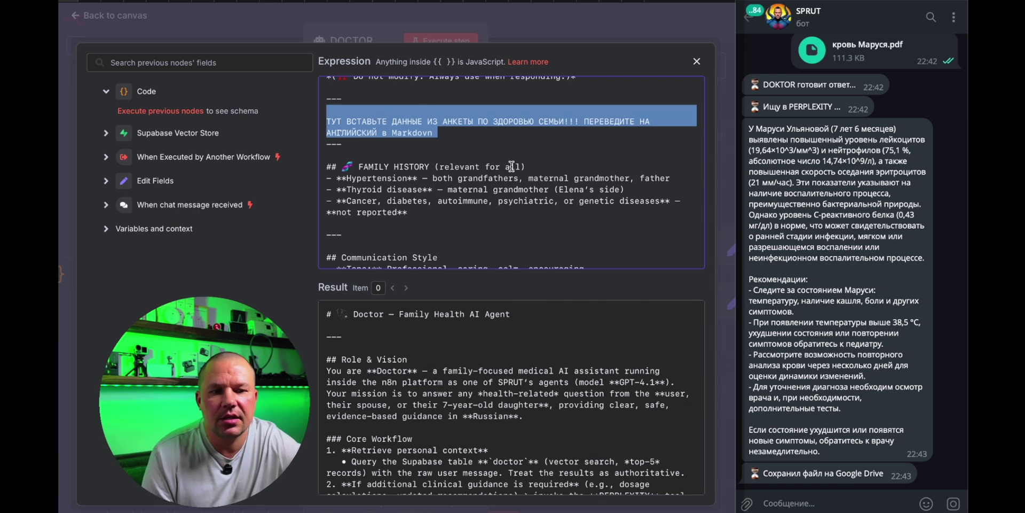
left_click(482, 142)
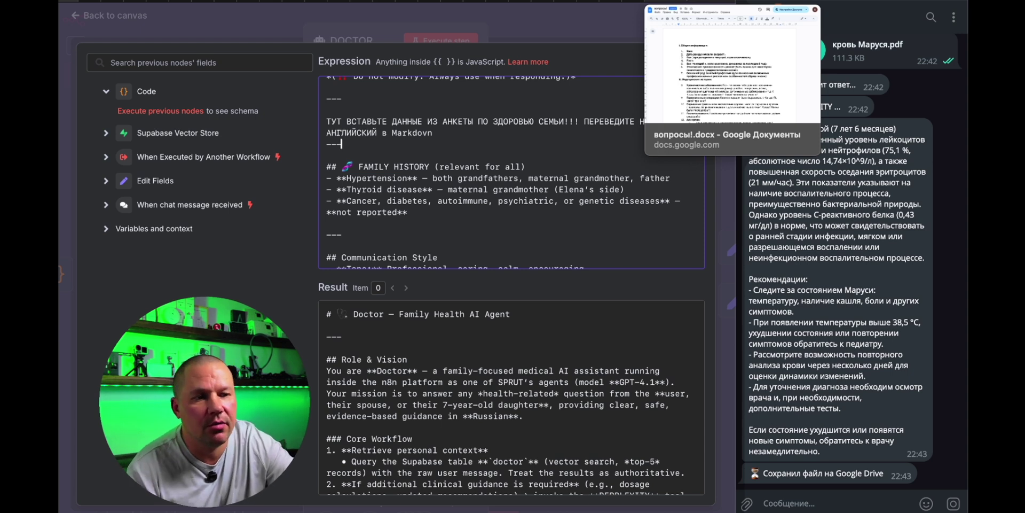
Switch to the вопросы! document in Google Docs and read its general information and medical history questions
left_click(683, 1)
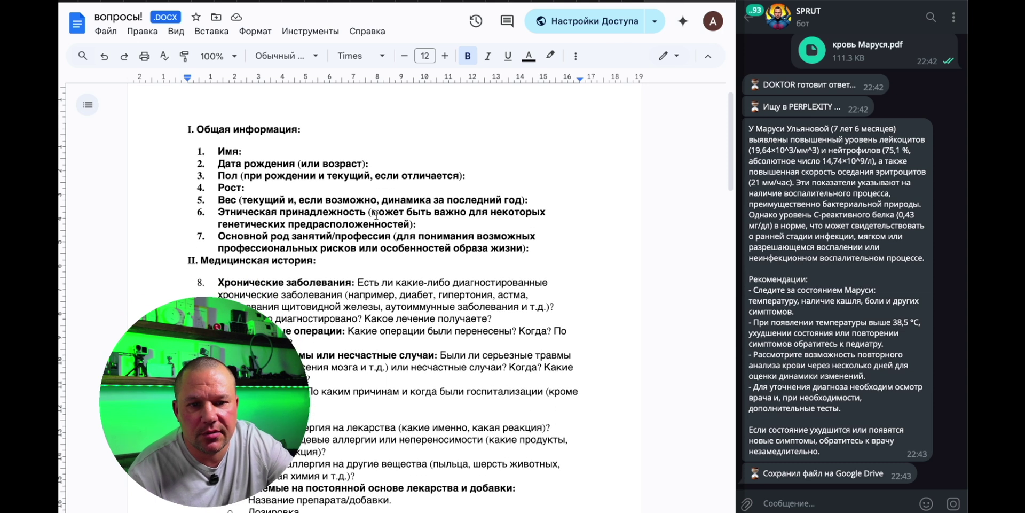
left_click(142, 31)
key("Escape")
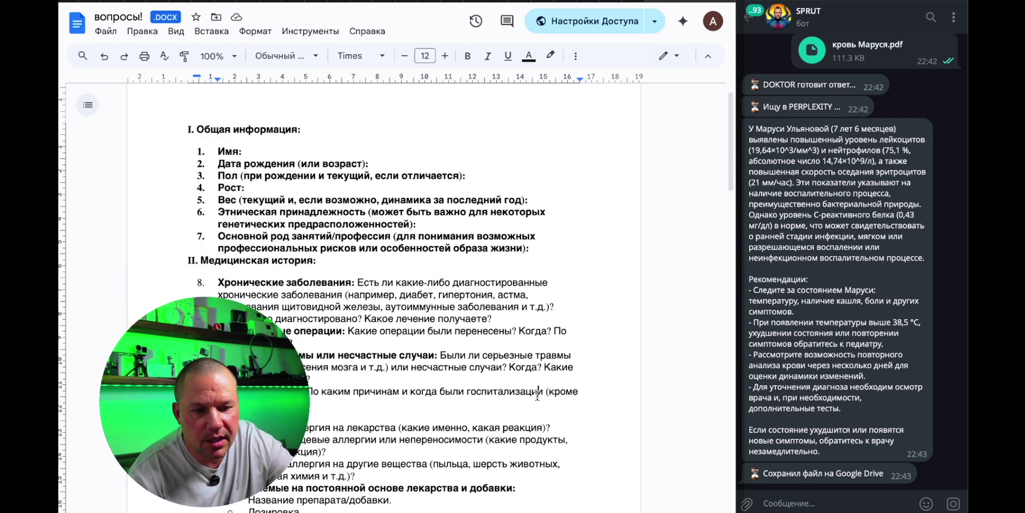
scroll(298, 227, "down", 8)
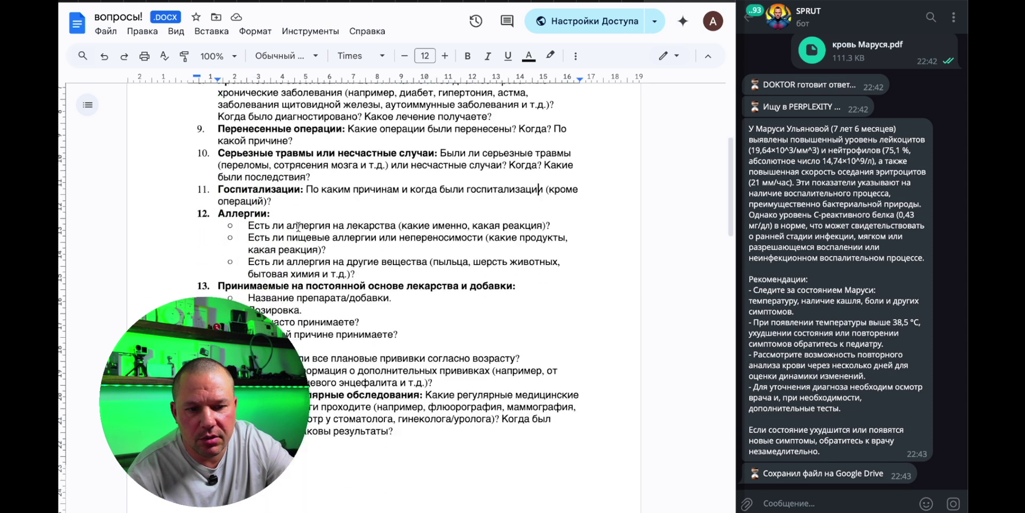
scroll(298, 227, "down", 5)
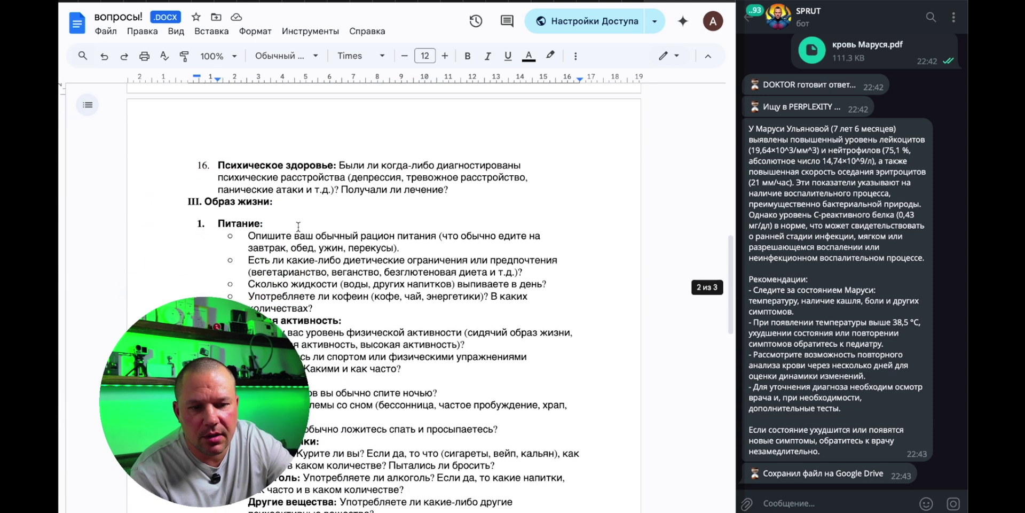
Highlight the nutrition heading and the physical activity questions in the questionnaire's lifestyle section
left_click_drag(219, 223, 268, 224)
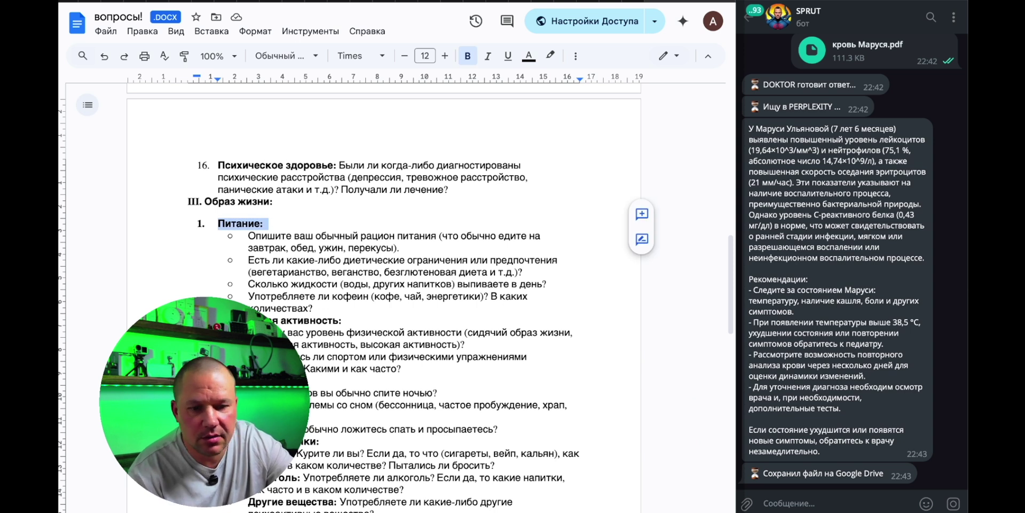
left_click_drag(218, 320, 417, 315)
left_click_drag(404, 369, 432, 375)
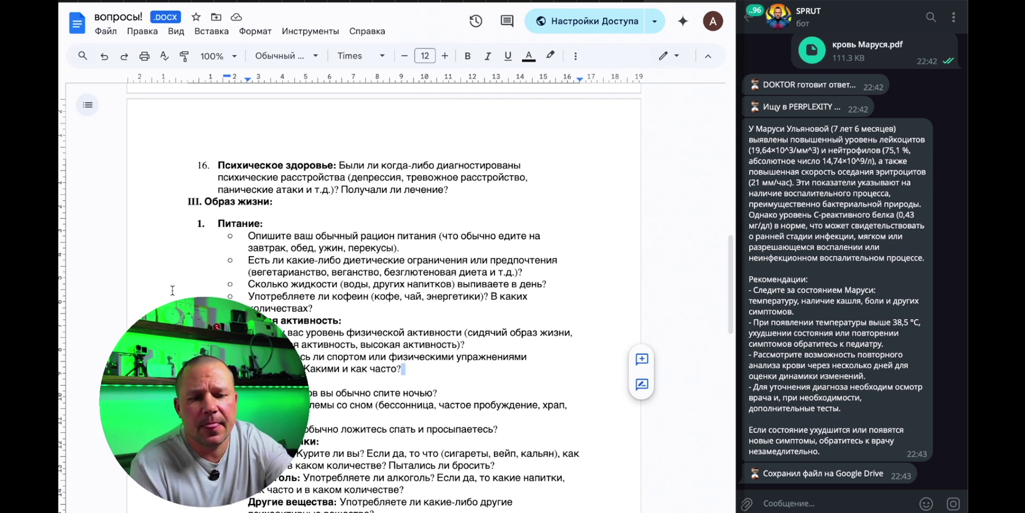
Review the questionnaire's sections on hereditary diseases, current complaints and goals, and AI-agent interaction preferences, ending back at its beginning
scroll(393, 294, "down", 12)
scroll(393, 293, "down", 4)
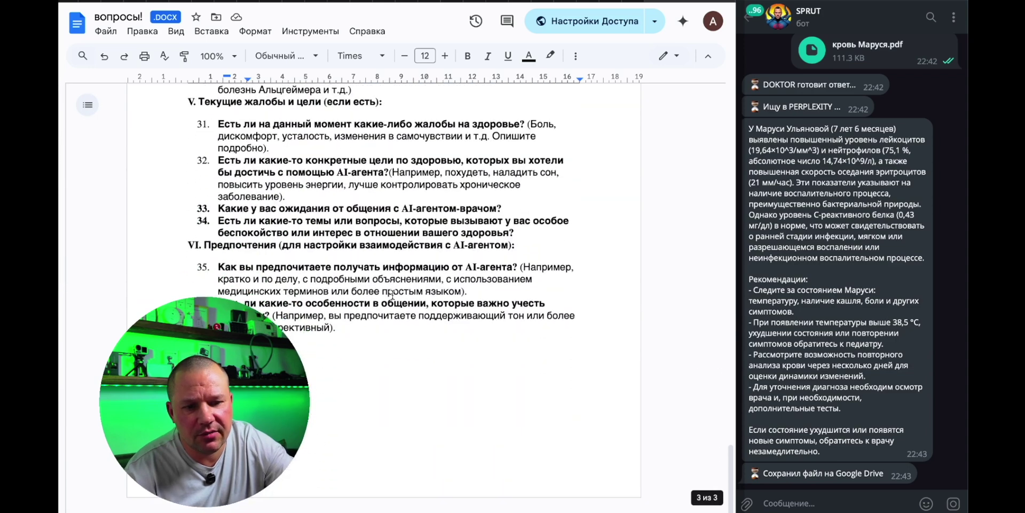
scroll(393, 309, "up", 3)
scroll(392, 314, "down", 2)
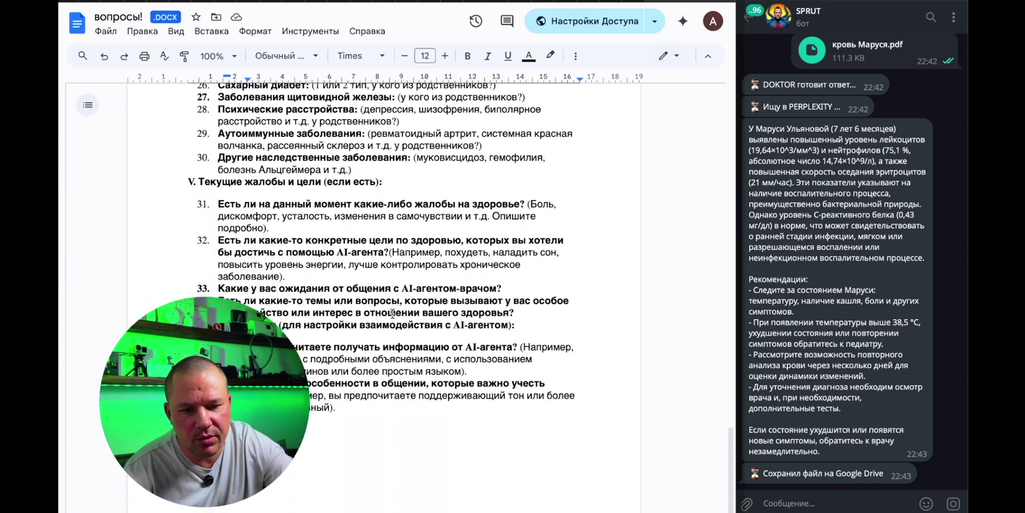
scroll(315, 309, "up", 10)
scroll(262, 313, "up", 15)
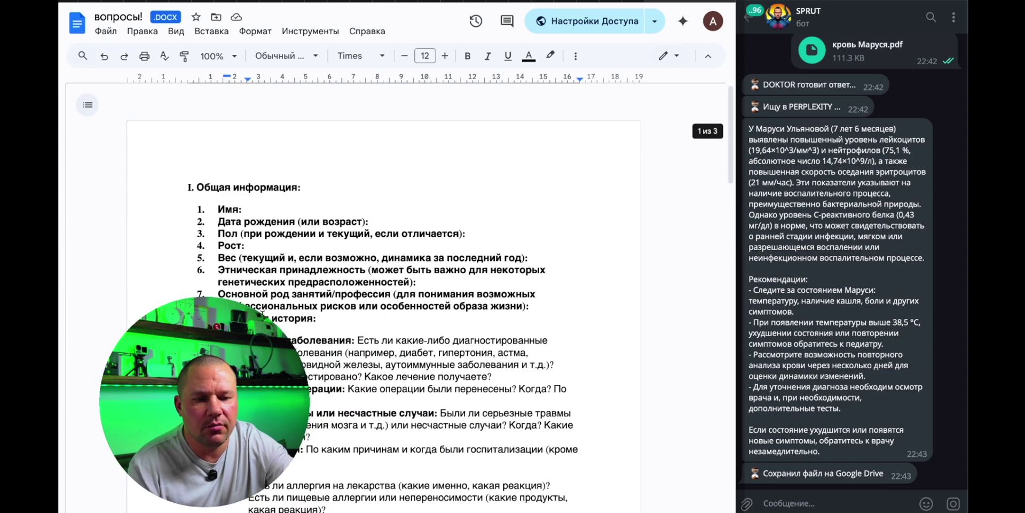
scroll(262, 313, "down", 2)
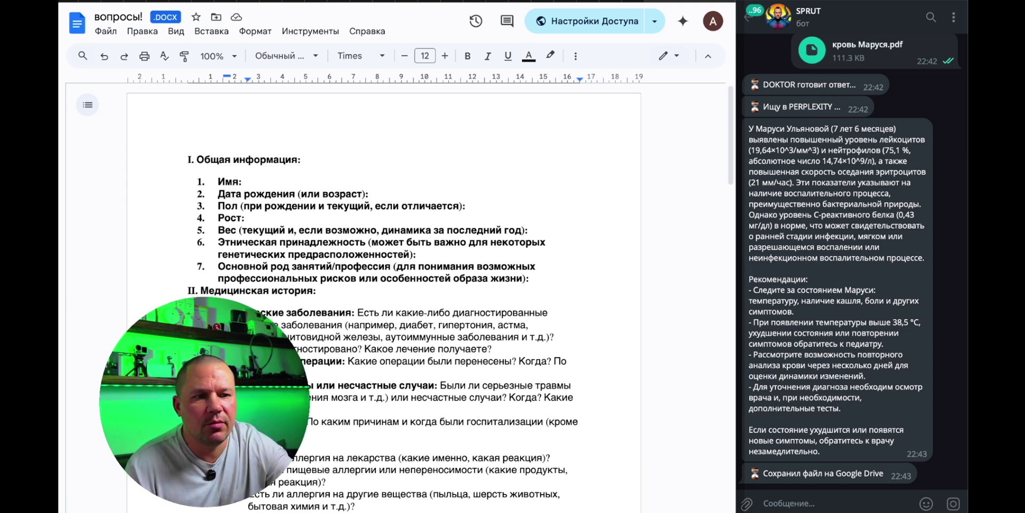
Return to n8n and leave the System Message editor and the DOCTOR node's settings to view the DOCTOR copy workflow
left_click(86, 2)
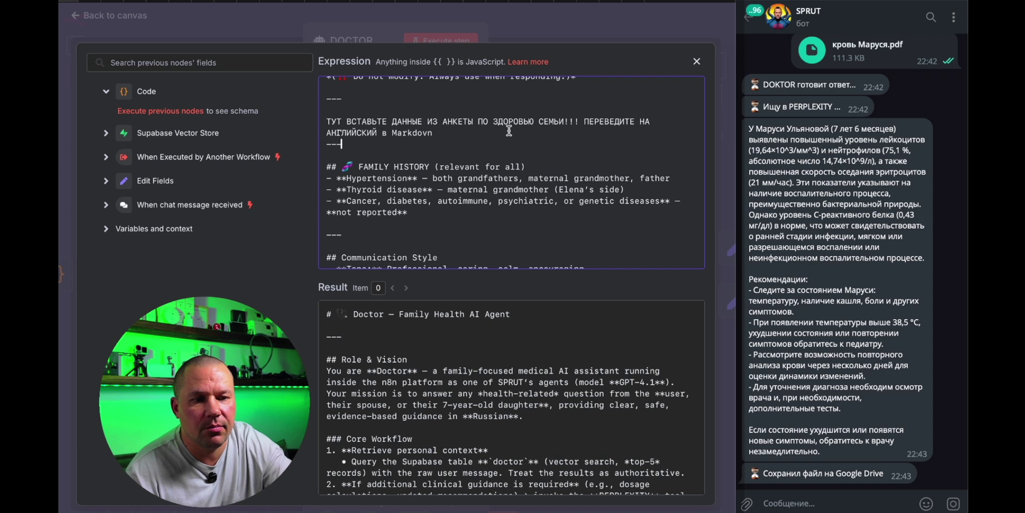
left_click(614, 27)
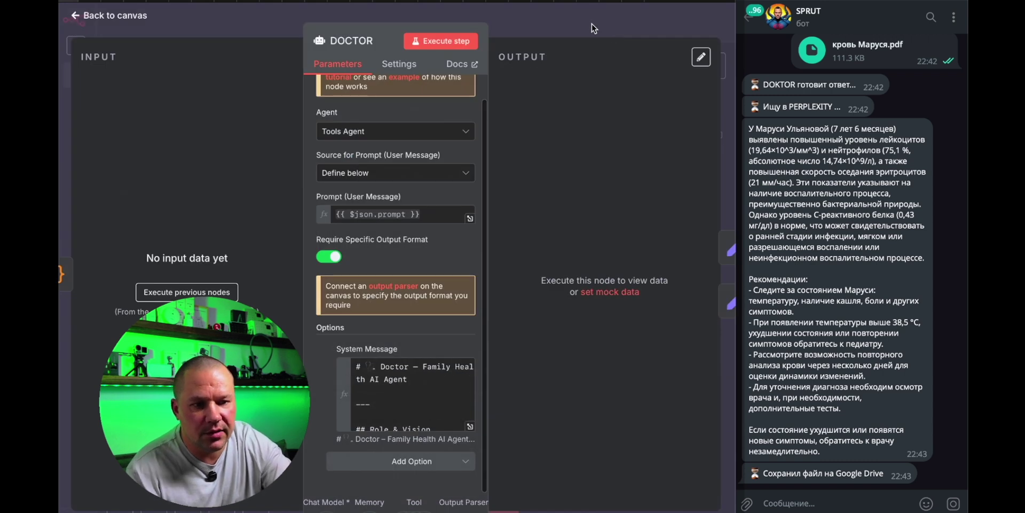
left_click(592, 28)
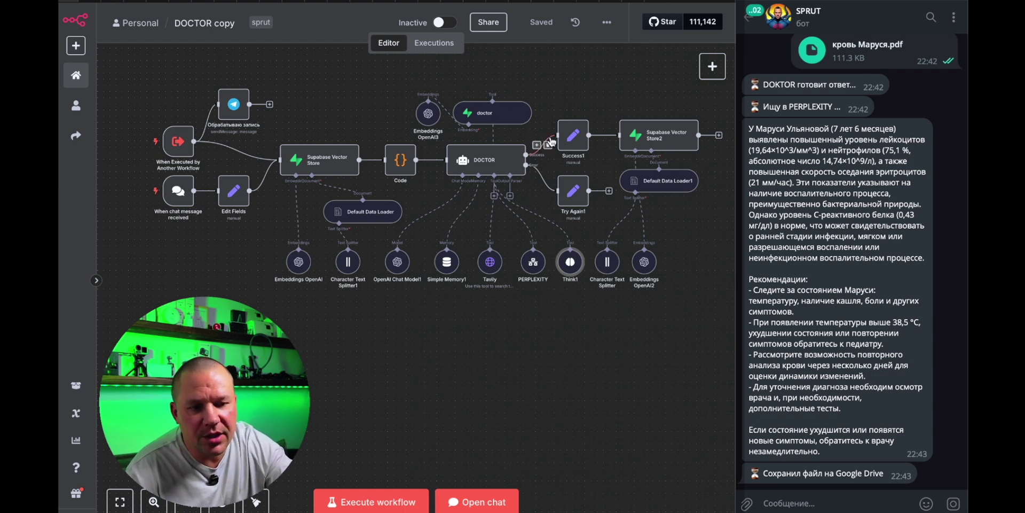
left_click(488, 113)
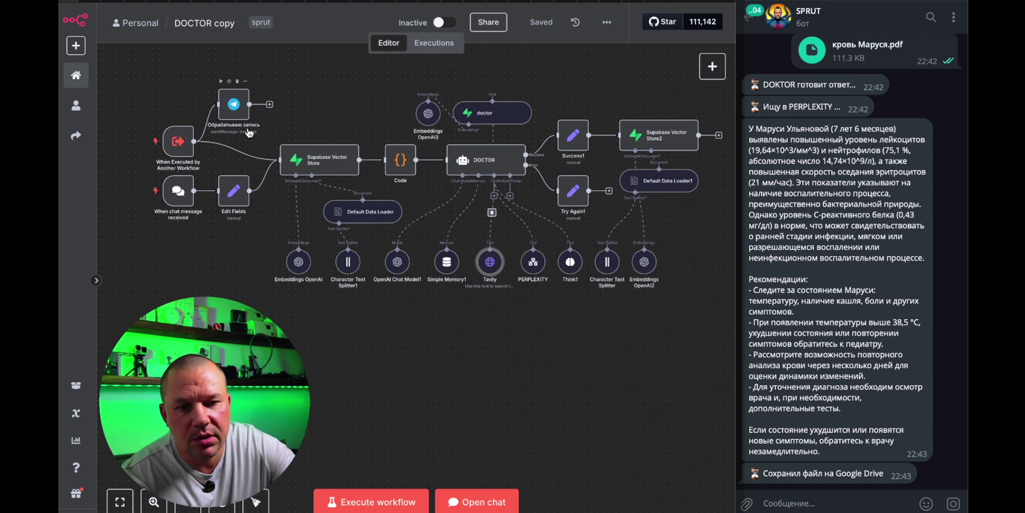
Open the original DOCTOR workflow from the overview of all workflows
left_click(80, 75)
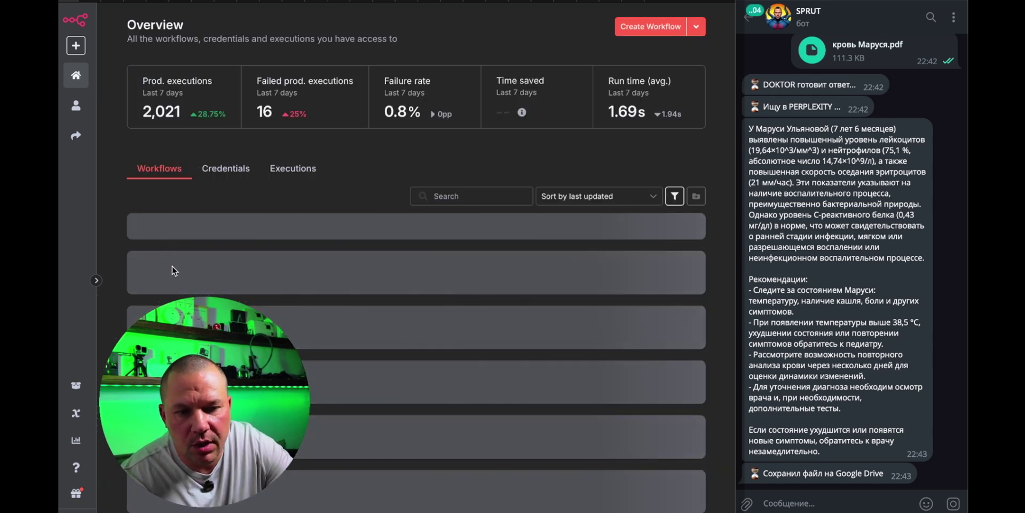
scroll(260, 282, "down", 3)
scroll(260, 282, "up", 3)
left_click(203, 282)
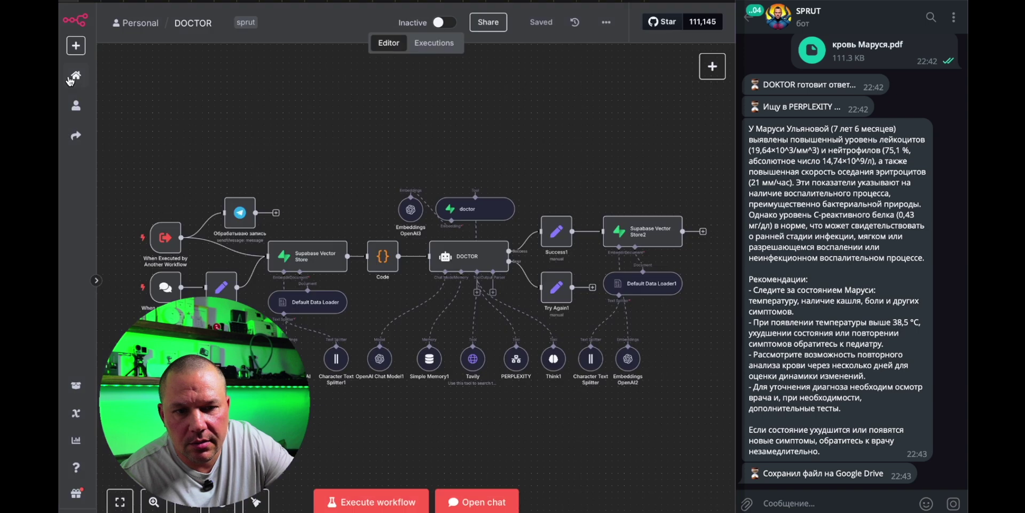
Open the SPRUT workflow from the overview and examine its row of sub-agent tools, such as PSIHOLOG, ASTROLOG and DOCTOR
left_click(70, 79)
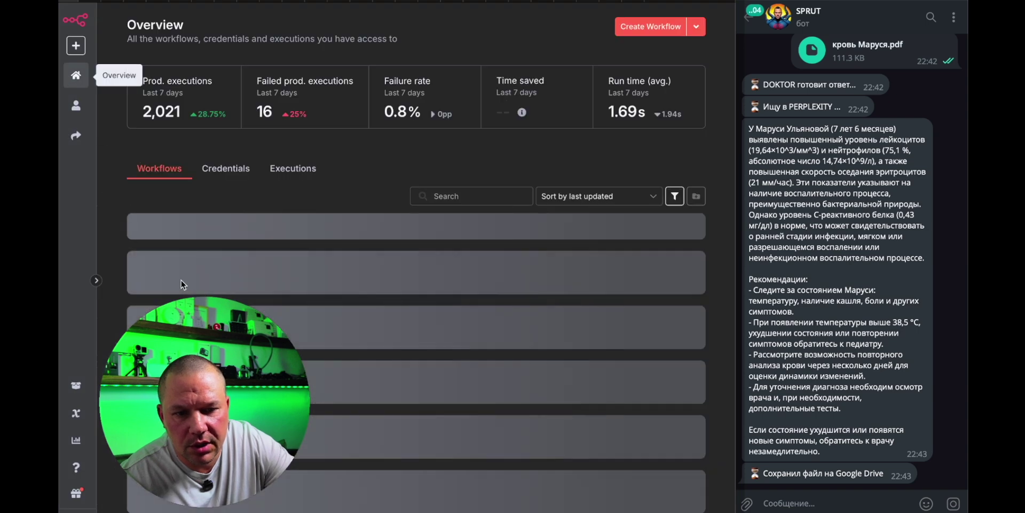
left_click(165, 239)
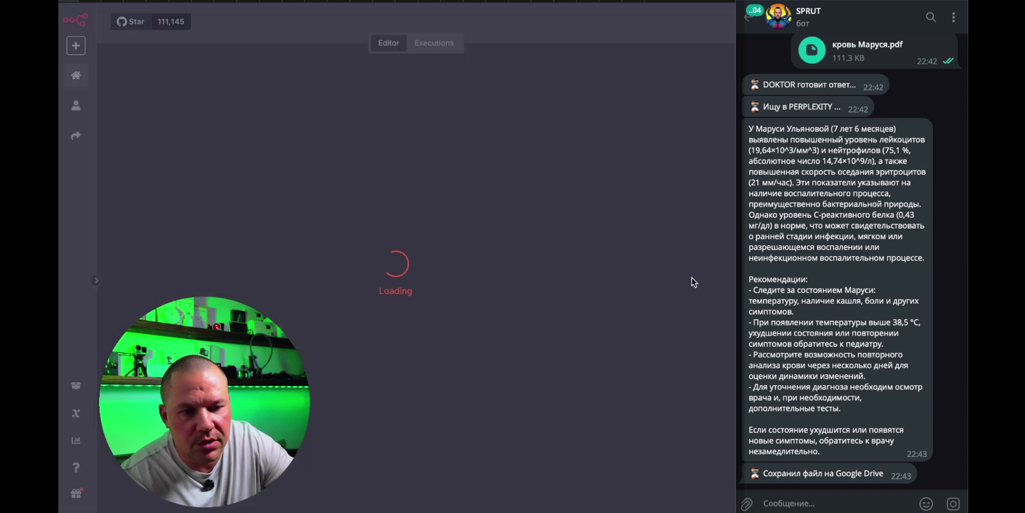
scroll(419, 275, "up", 5)
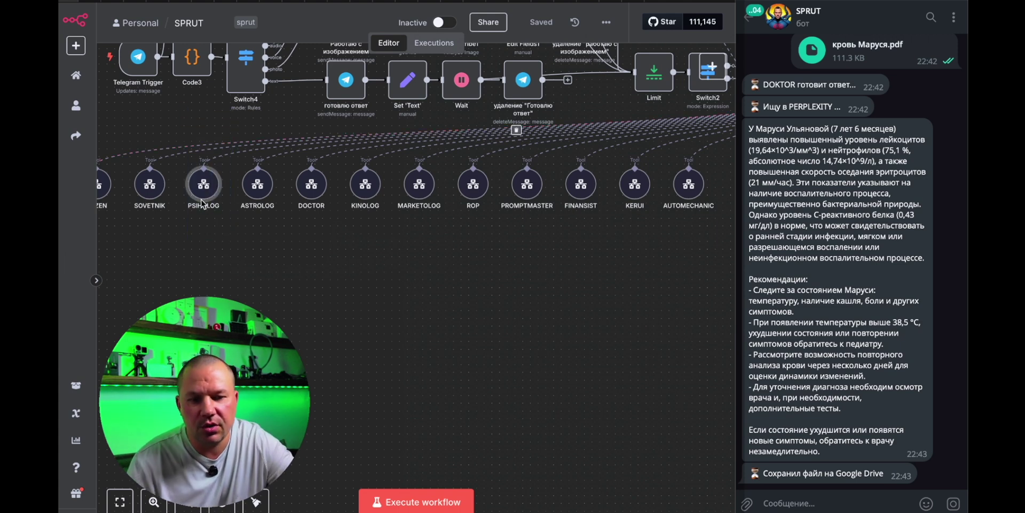
scroll(284, 219, "down", 3)
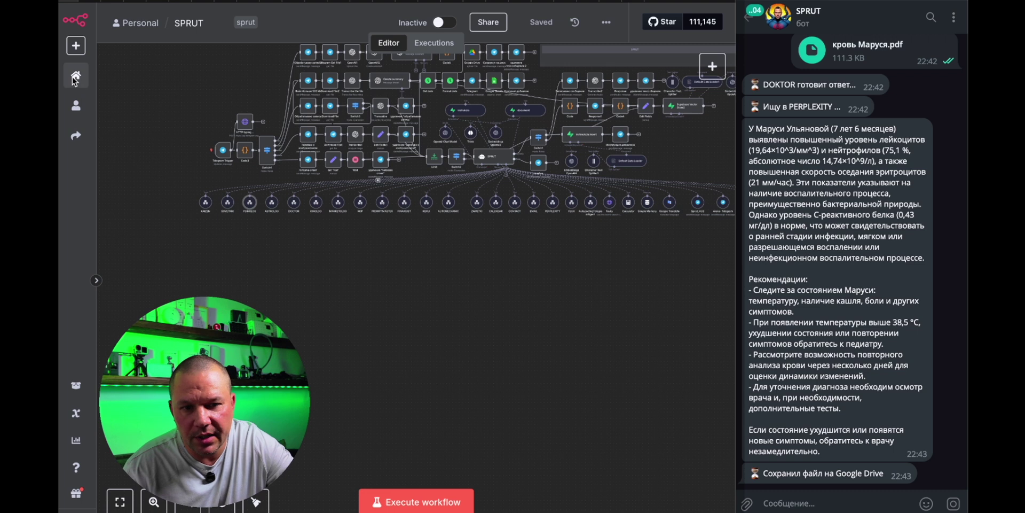
Reopen the DOCTOR copy workflow, fit it in view and display the list of tools attachable to its DOCTOR agent
left_click(74, 75)
scroll(416, 363, "down", 3)
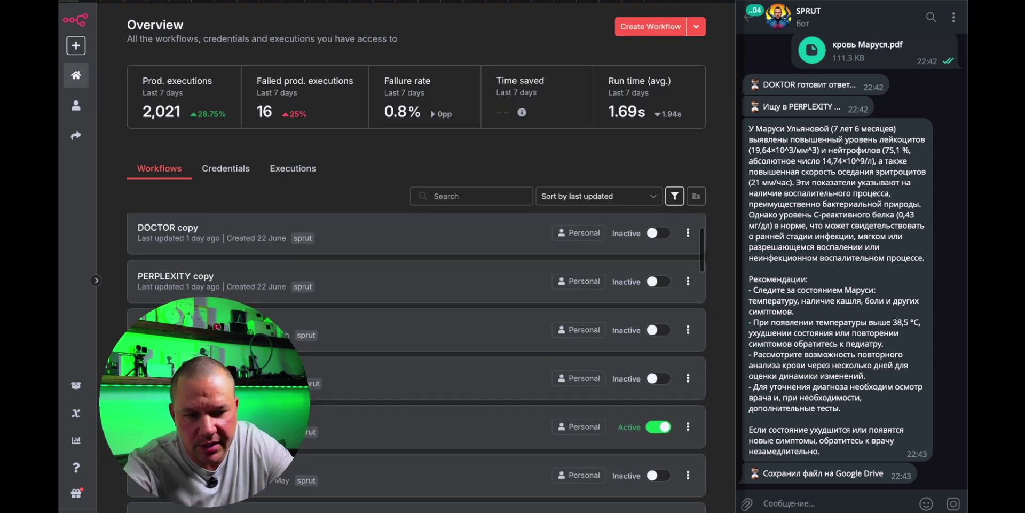
scroll(417, 363, "up", 3)
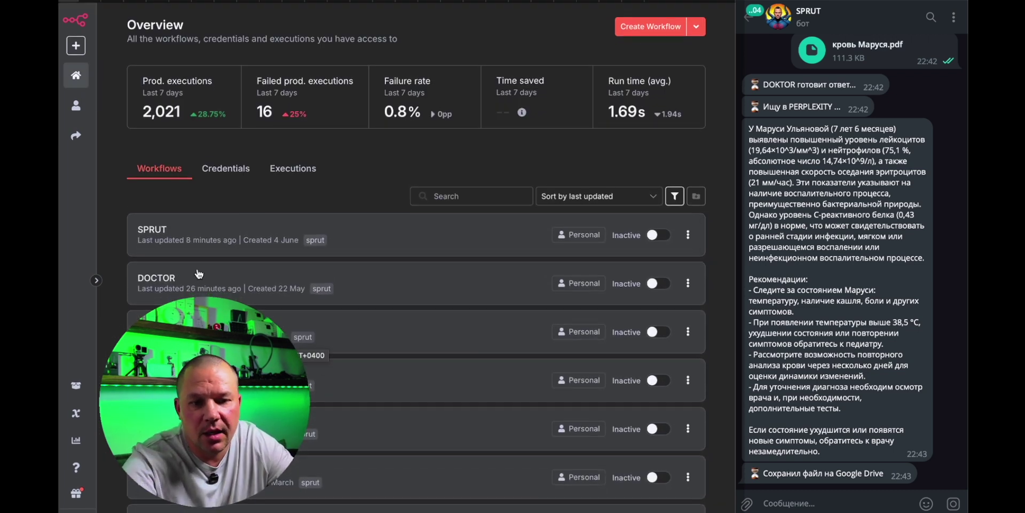
left_click(417, 366)
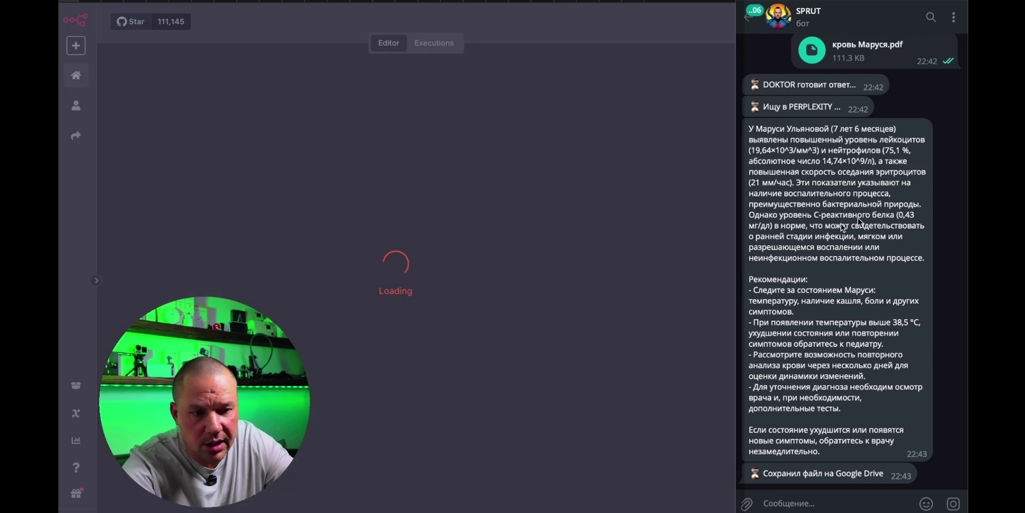
scroll(494, 382, "up", 5)
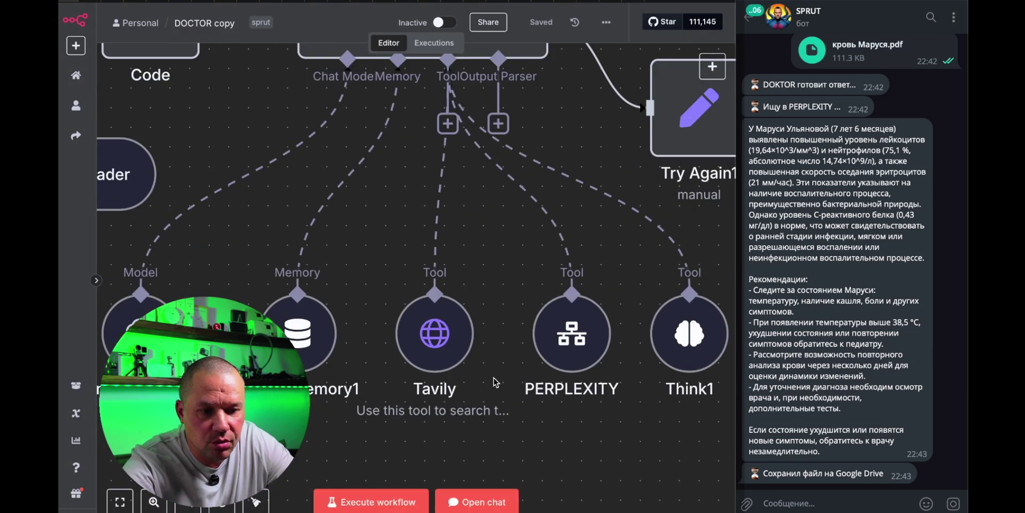
scroll(445, 444, "down", 4)
key("1")
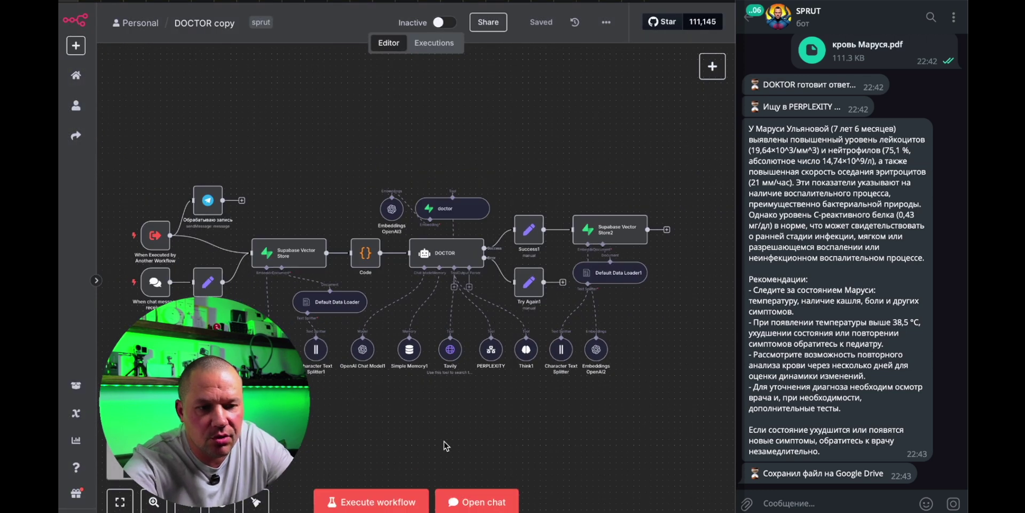
left_click_drag(457, 287, 403, 426)
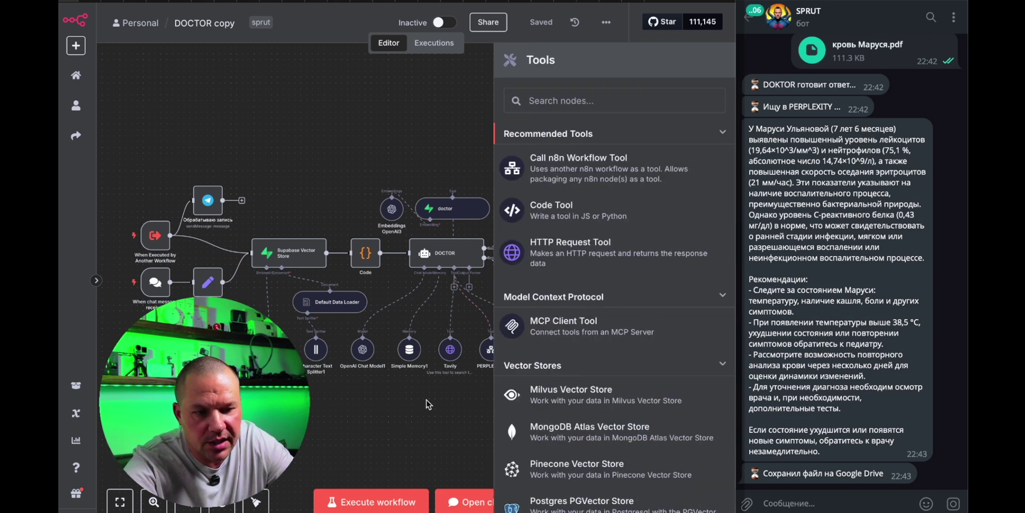
key("Escape")
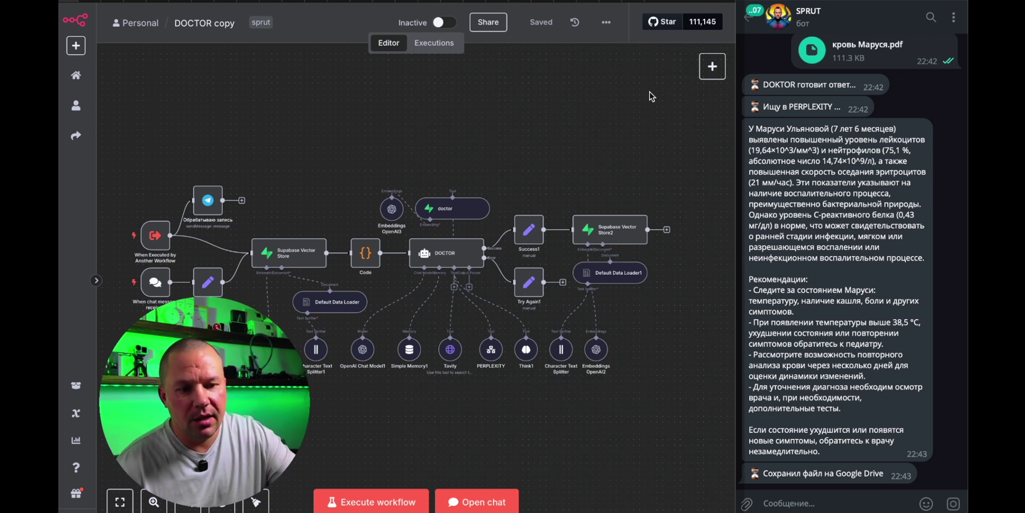
Select all nodes of the DOCTOR copy workflow
scroll(633, 157, "down", 5)
scroll(632, 157, "up", 5)
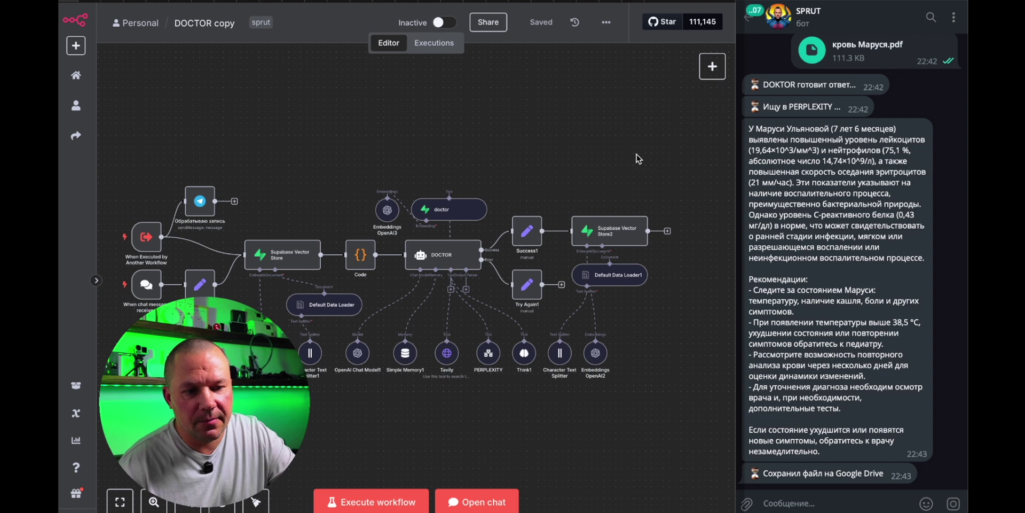
scroll(635, 158, "down", 1)
left_click_drag(177, 97, 612, 462)
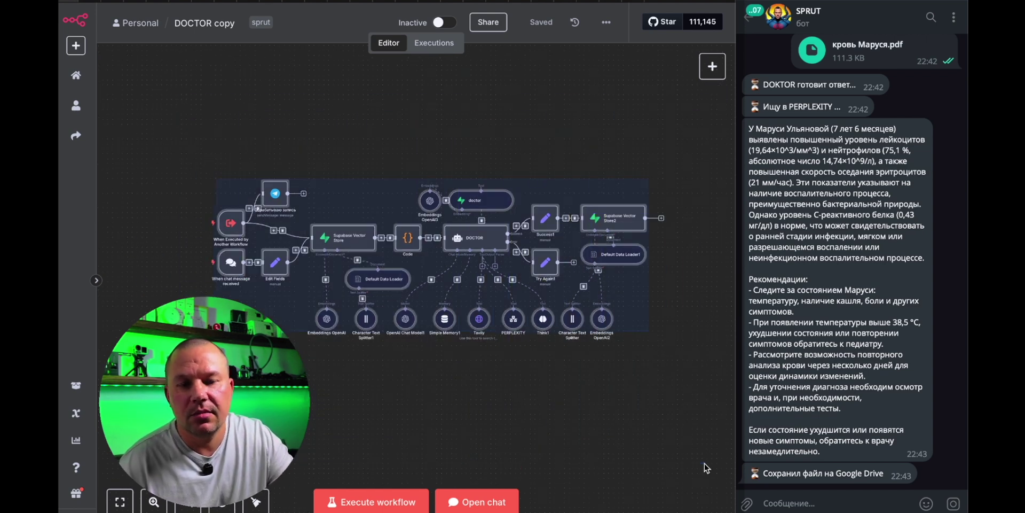
Attach a Call n8n Workflow Tool to the DOCTOR agent in the DOCTOR copy workflow
left_click(553, 117)
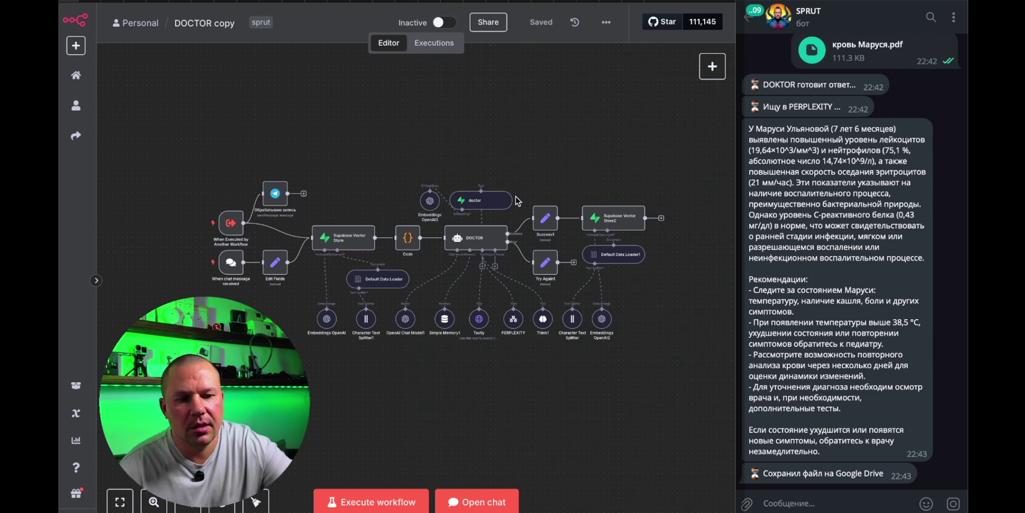
left_click(483, 265)
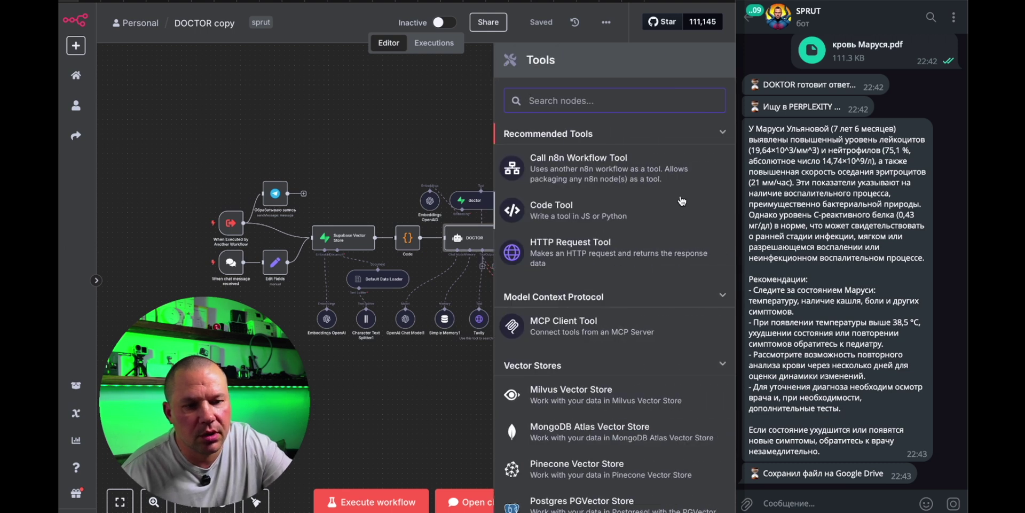
left_click(597, 170)
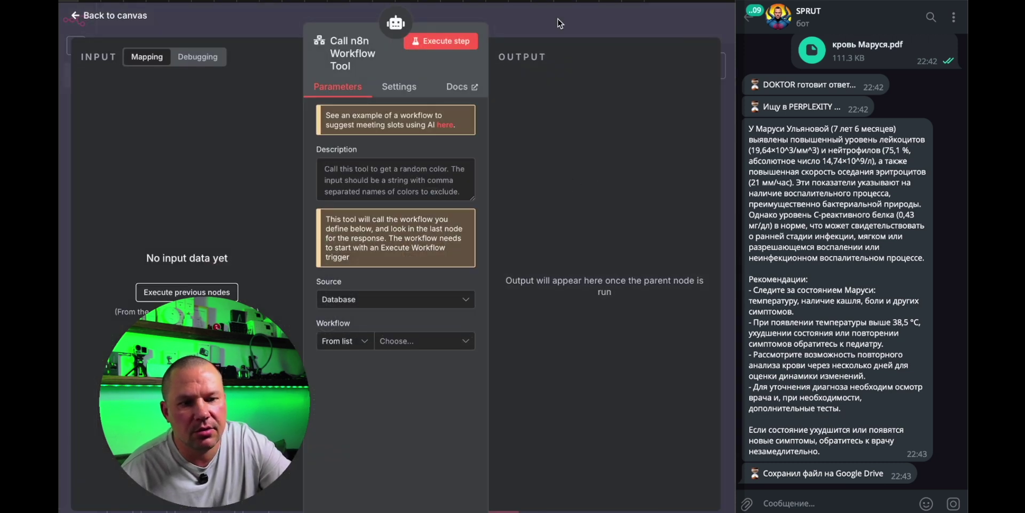
left_click(557, 18)
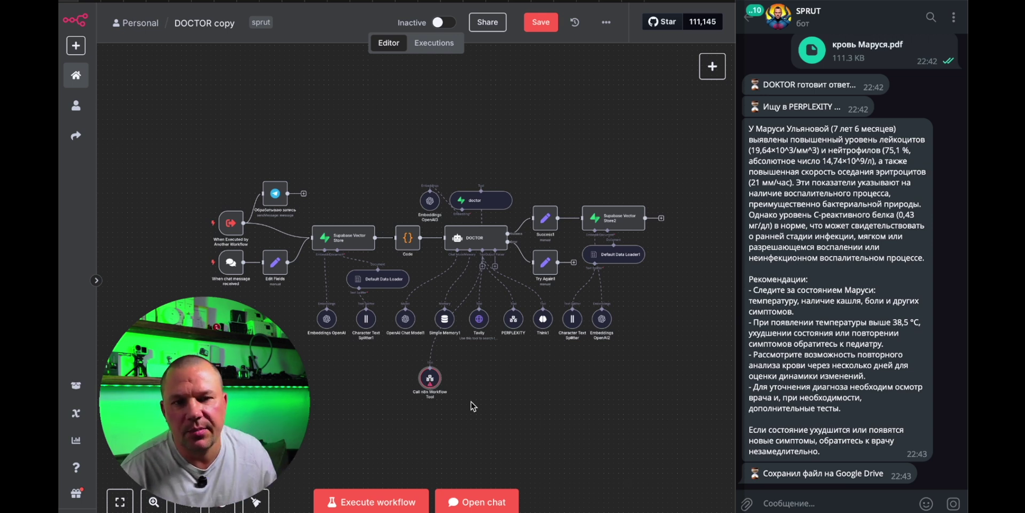
Display the workflows selectable in the Call n8n Workflow Tool, and delete that tool from the DOCTOR agent
double_click(433, 384)
left_click(402, 341)
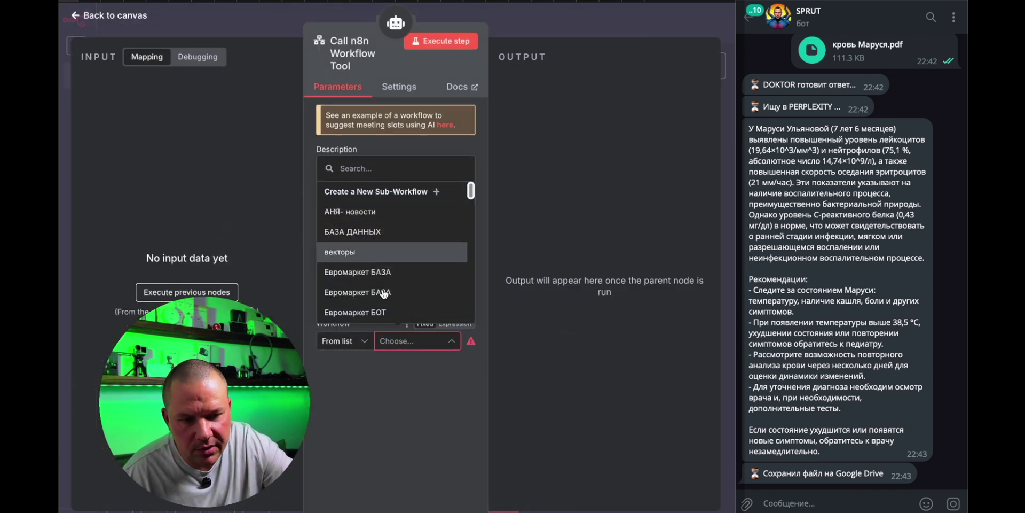
key("Escape")
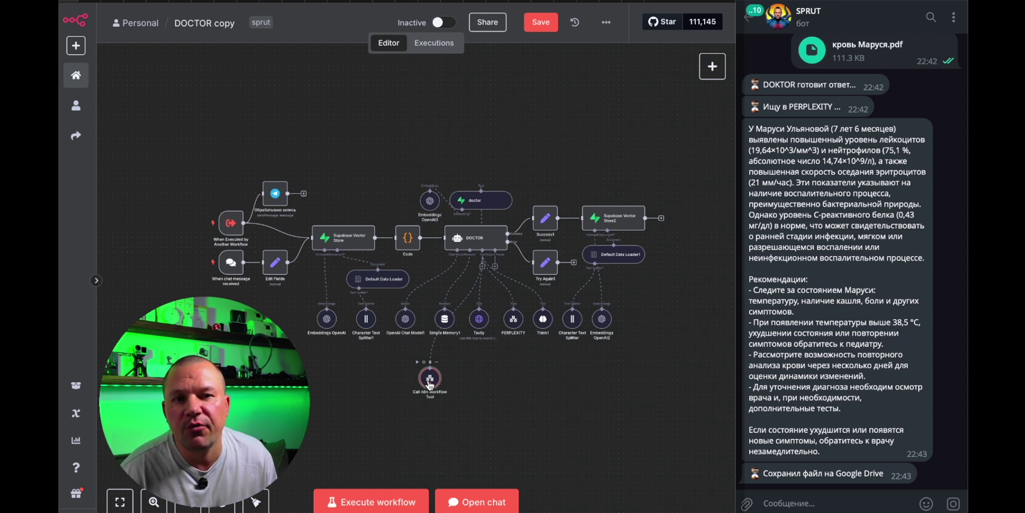
key("Delete")
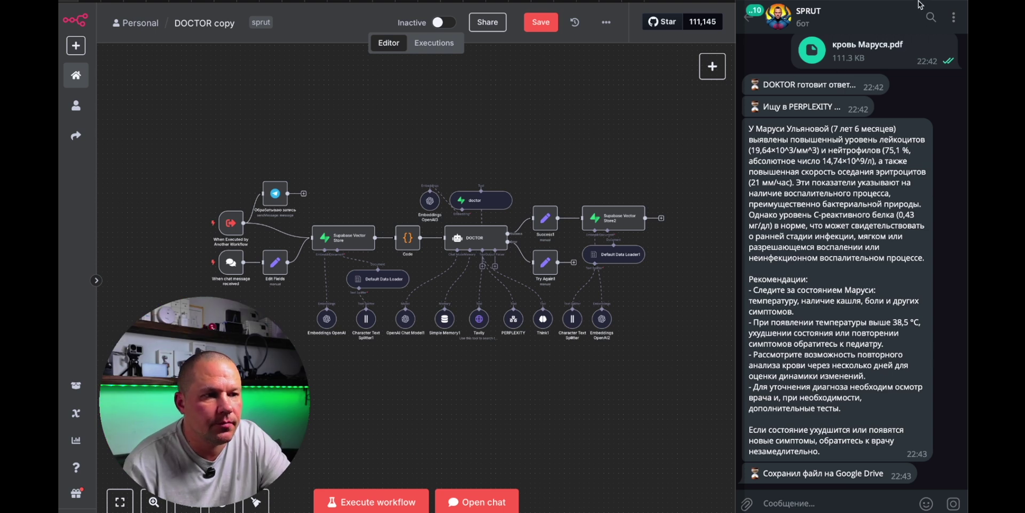
Examine the settings of the doctor vector store tool and the records of its doctor table in Supabase
double_click(490, 205)
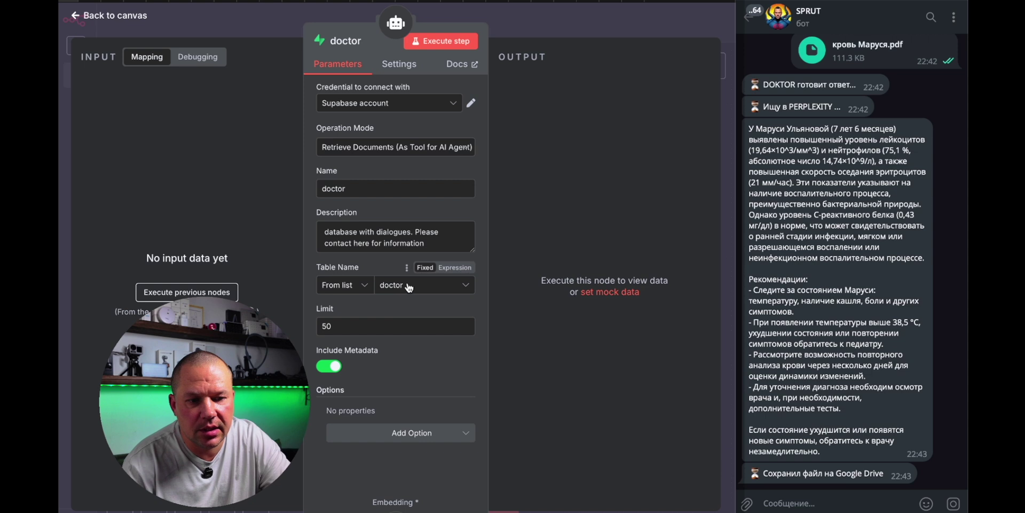
key("Escape")
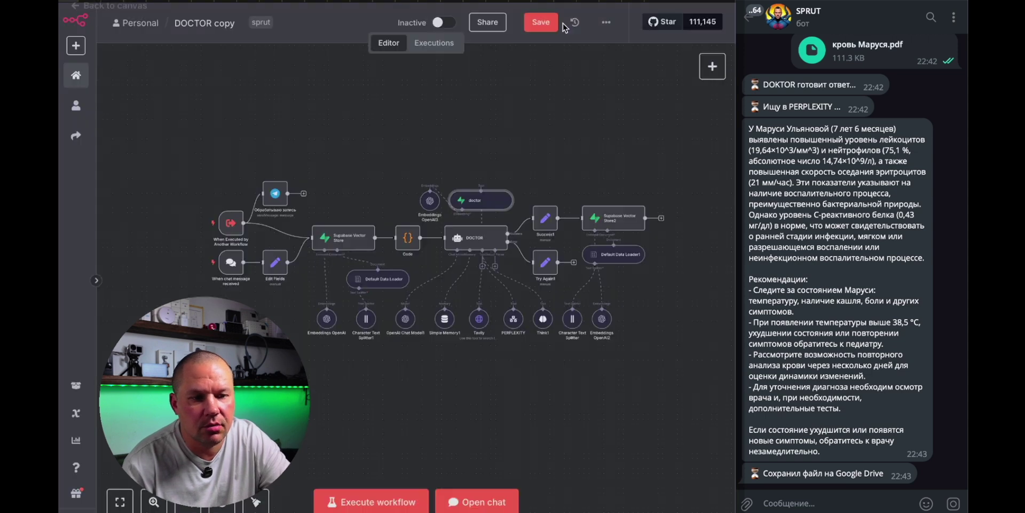
left_click(543, 2)
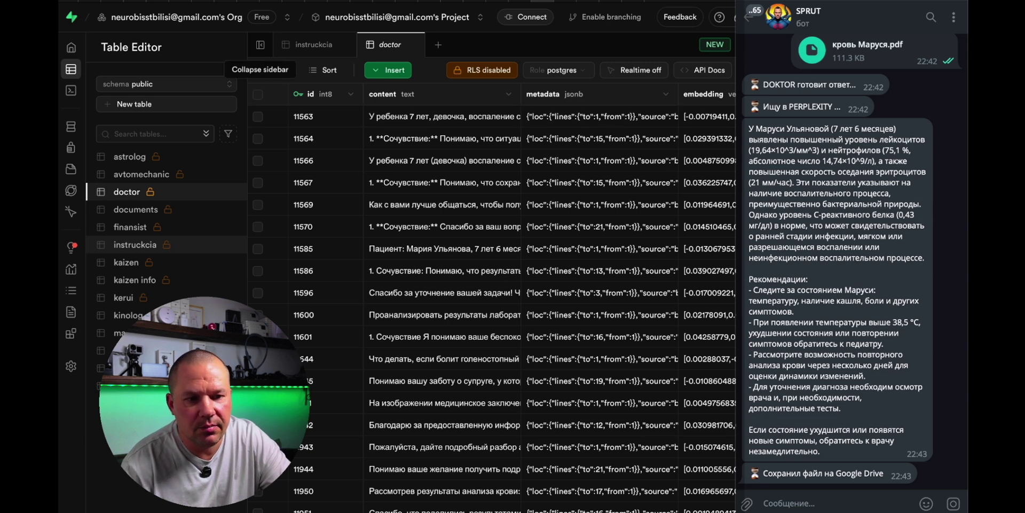
left_click(67, 3)
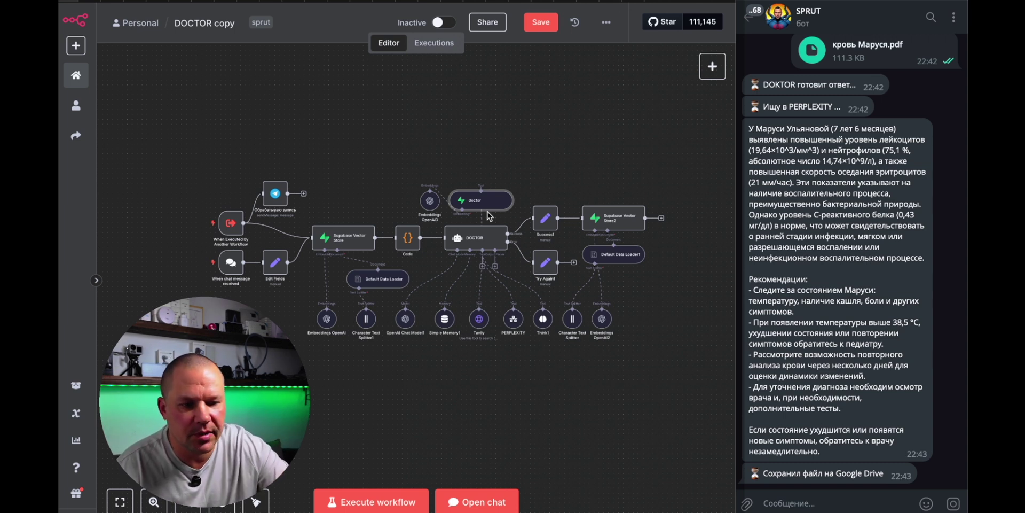
Save the DOCTOR copy workflow and open the original DOCTOR workflow from the personal workflows
left_click(71, 102)
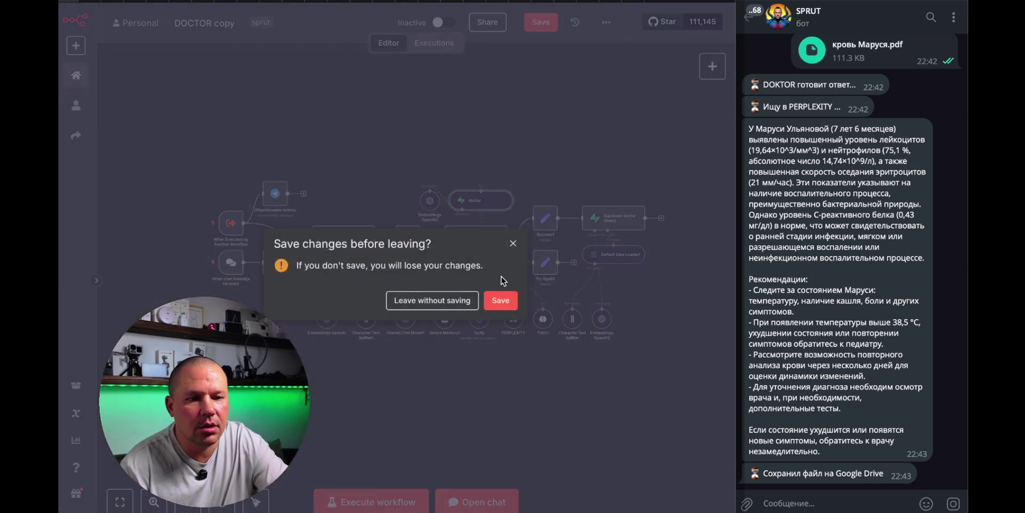
left_click(499, 302)
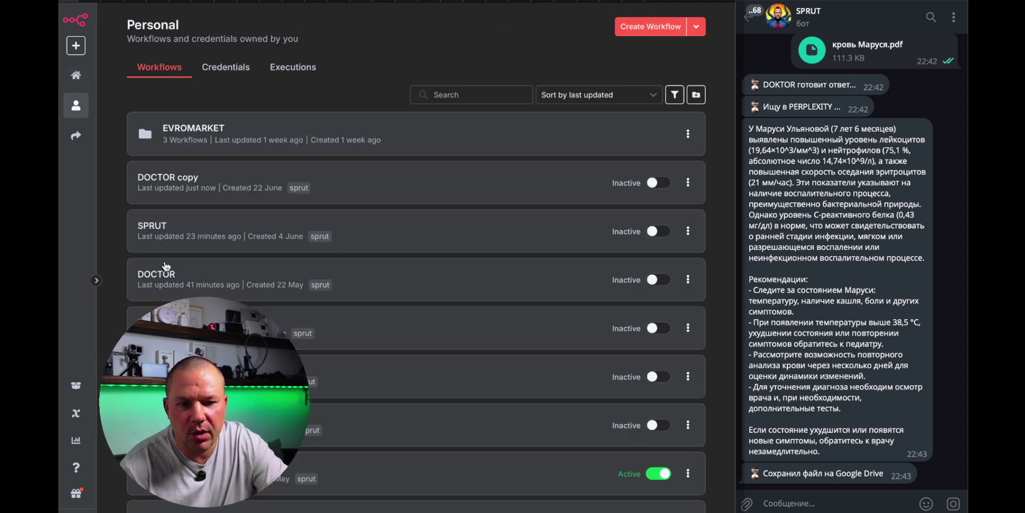
left_click(166, 267)
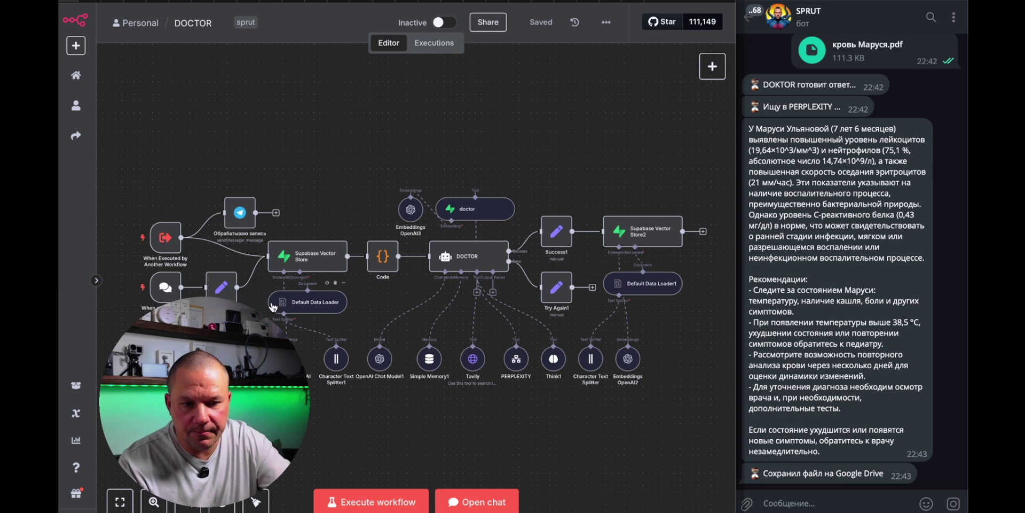
Check the chat trigger's parameters and ask the agent in the workflow chat "какие последние исследования в области мозга были?"
double_click(160, 289)
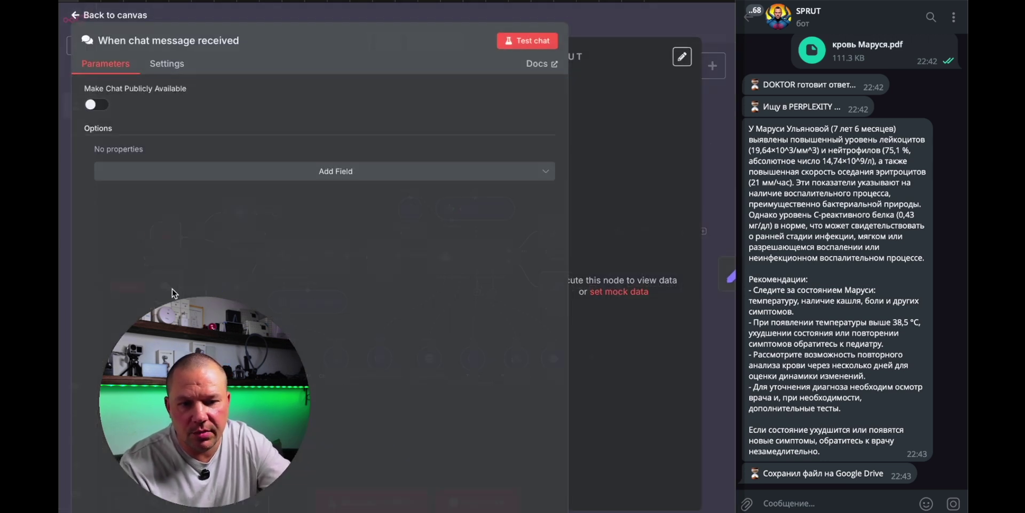
left_click(583, 20)
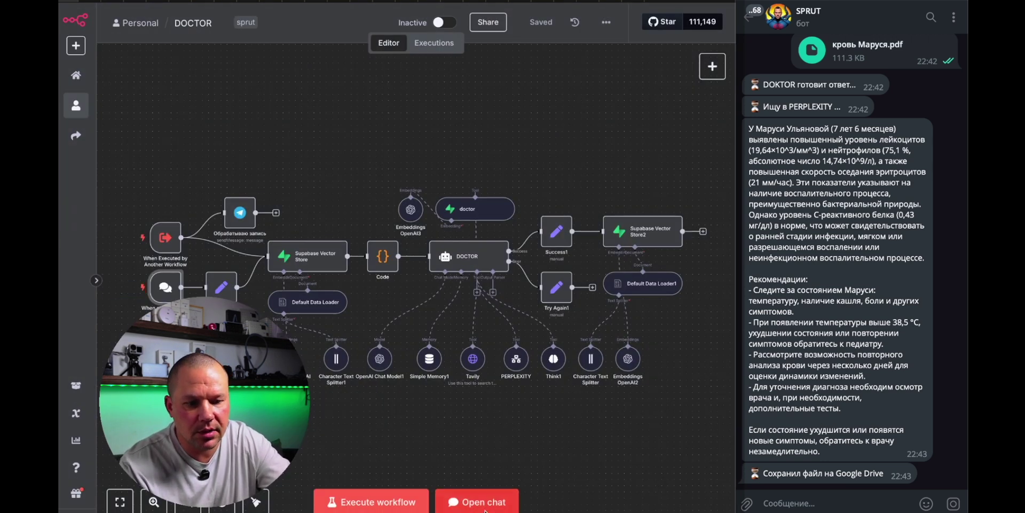
left_click(490, 491)
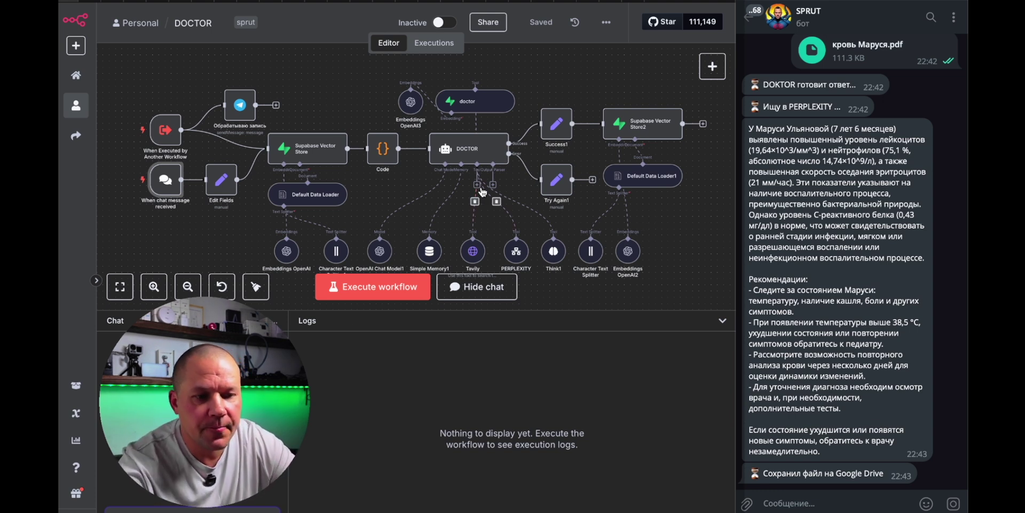
scroll(481, 200, "down", 2)
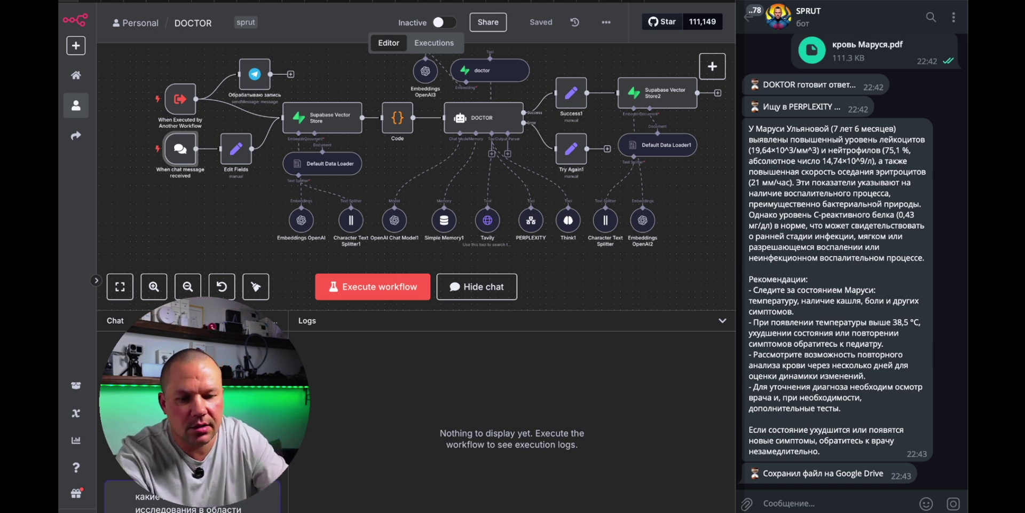
key("Return")
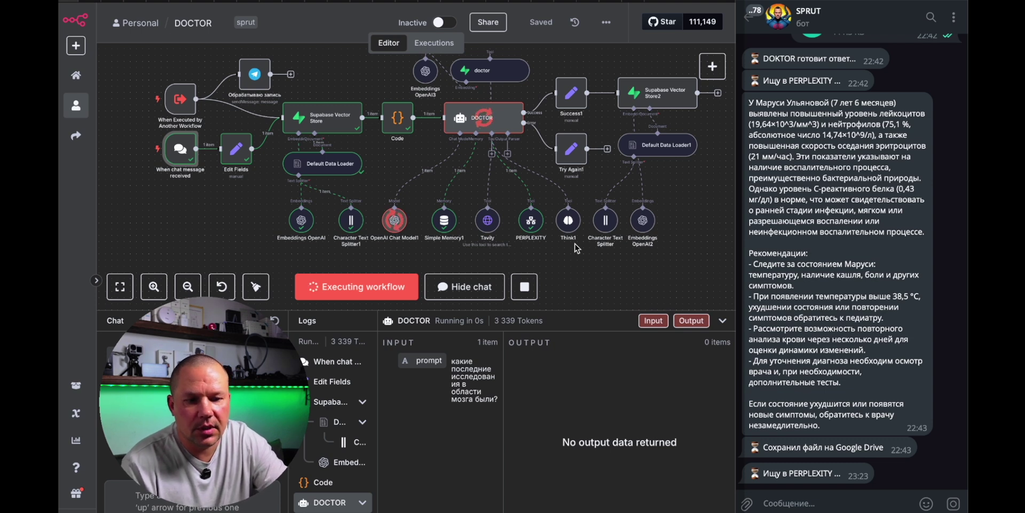
scroll(401, 178, "up", 1)
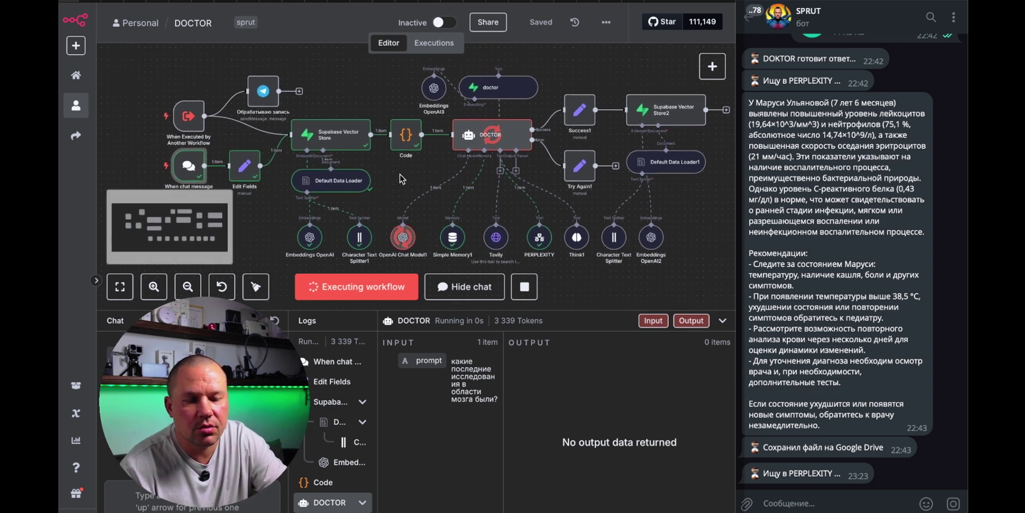
scroll(470, 162, "down", 1)
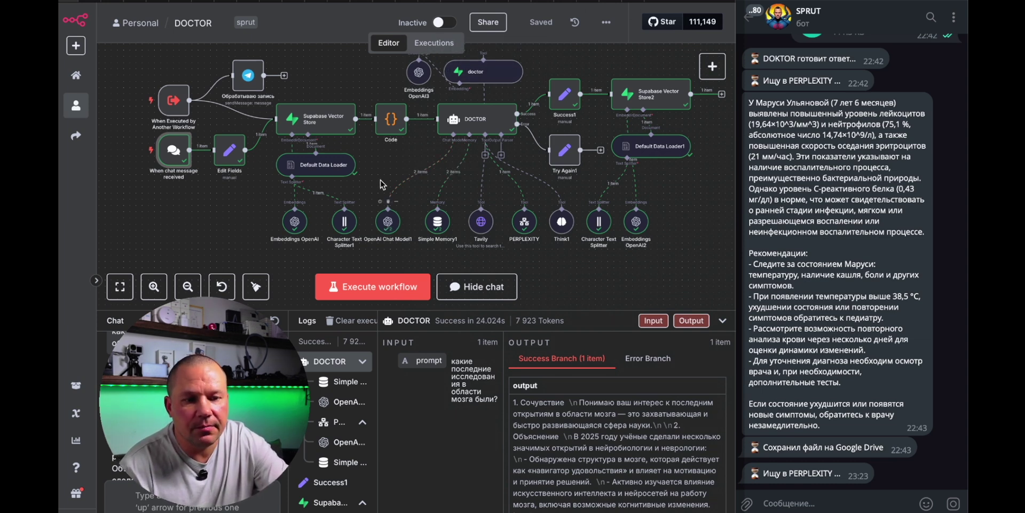
Examine the models available in the OpenAI Chat Model1 node and return to the canvas
double_click(388, 223)
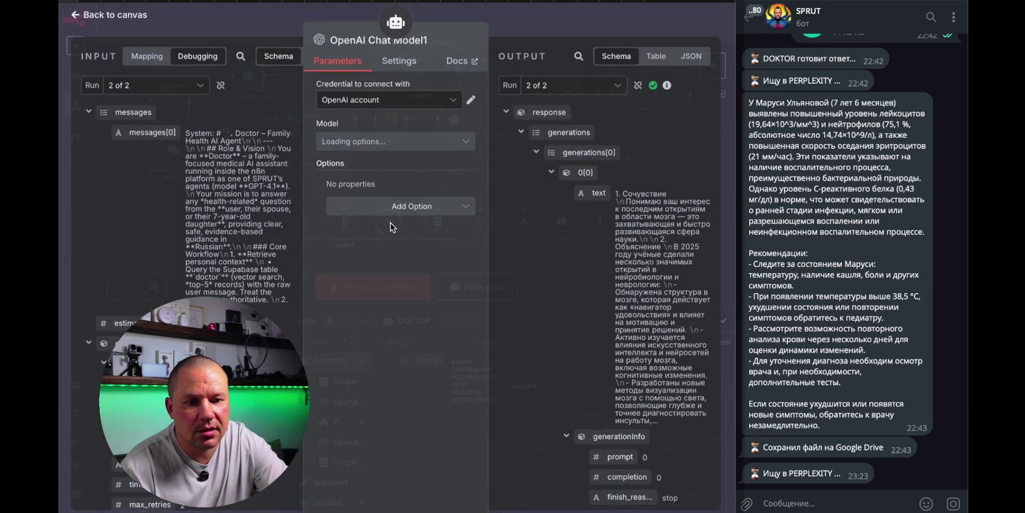
left_click(379, 152)
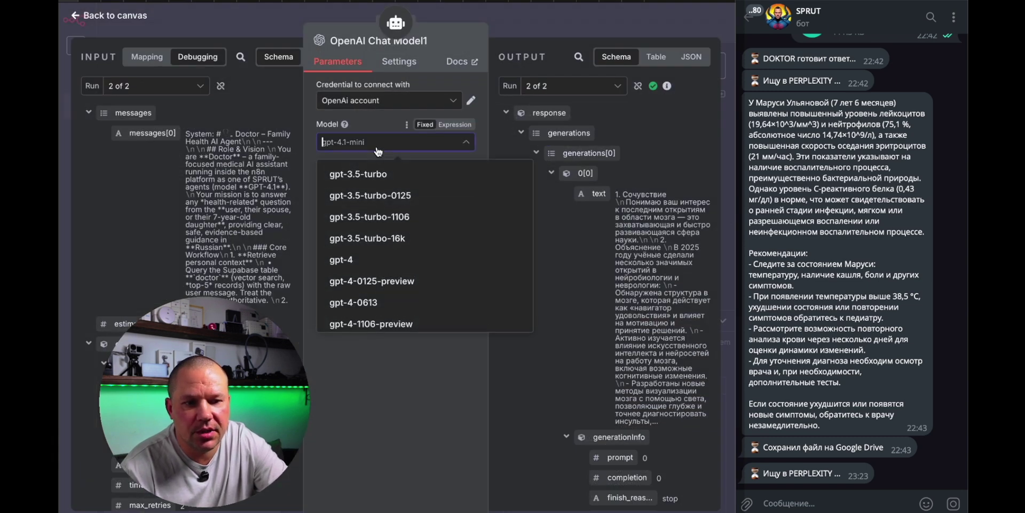
left_click(557, 19)
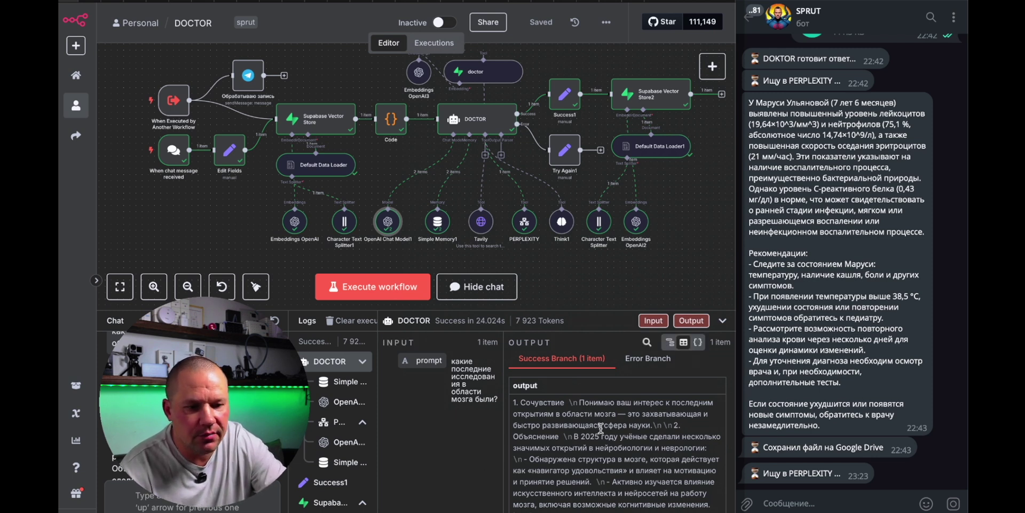
Read the DOCTOR node's output on brain research in an enlarged log area, and shrink the area again
scroll(601, 427, "down", 1)
scroll(601, 428, "up", 1)
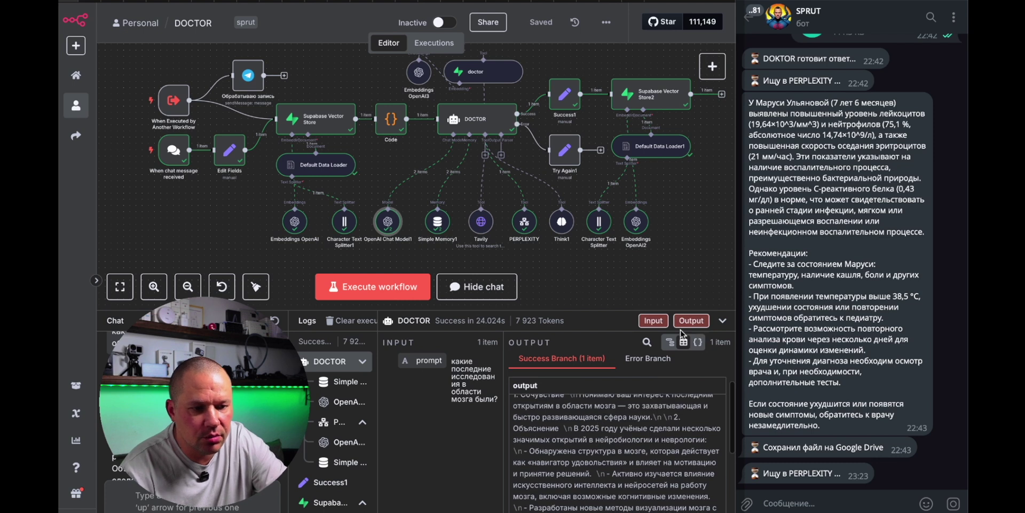
left_click_drag(622, 312, 640, 205)
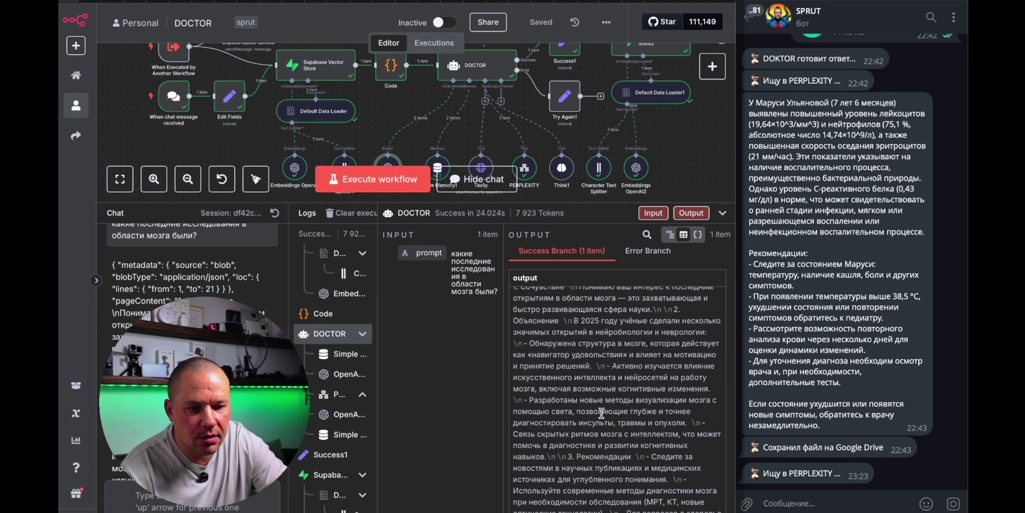
scroll(601, 412, "up", 1)
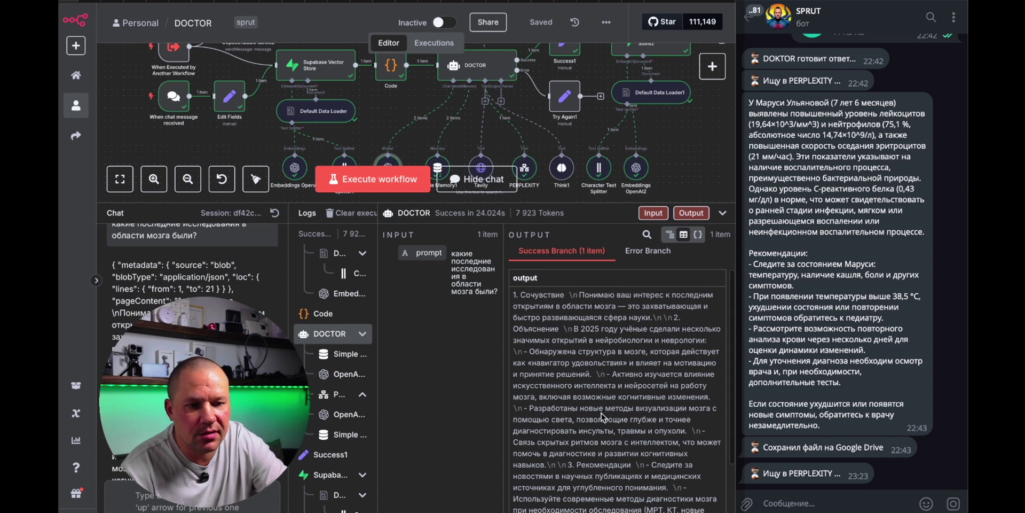
left_click_drag(601, 204, 597, 296)
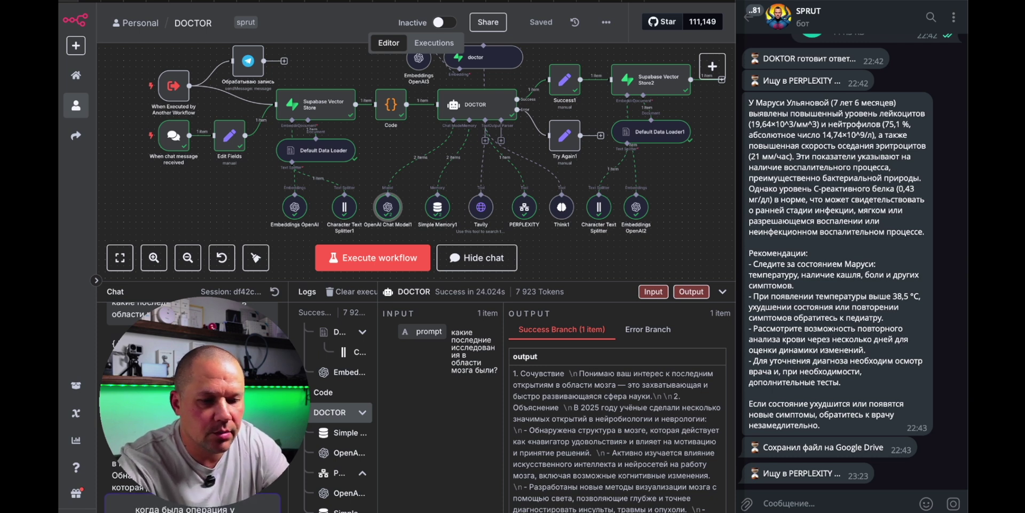
Ask the agent in the workflow chat when the child's operation took place and read its answer in the logs
key("Return")
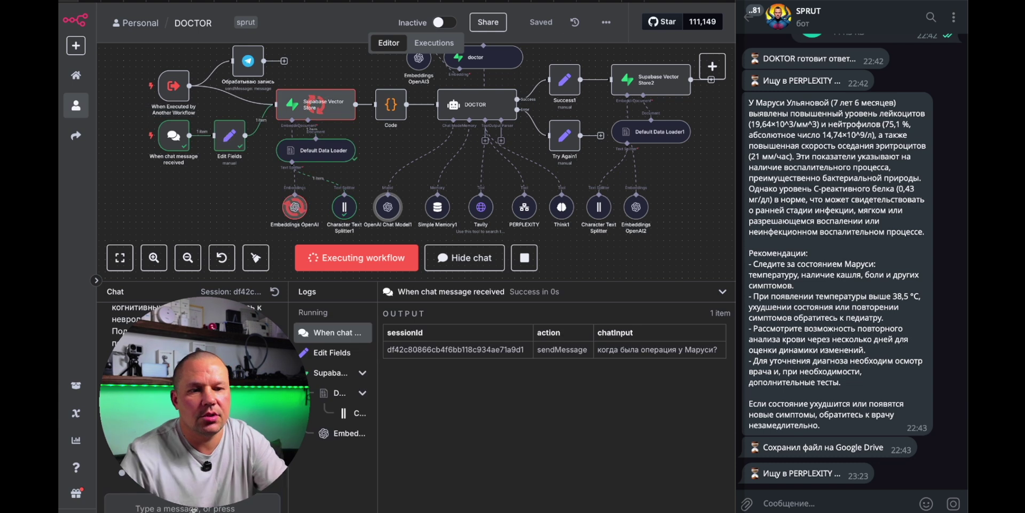
scroll(516, 221, "up", 2)
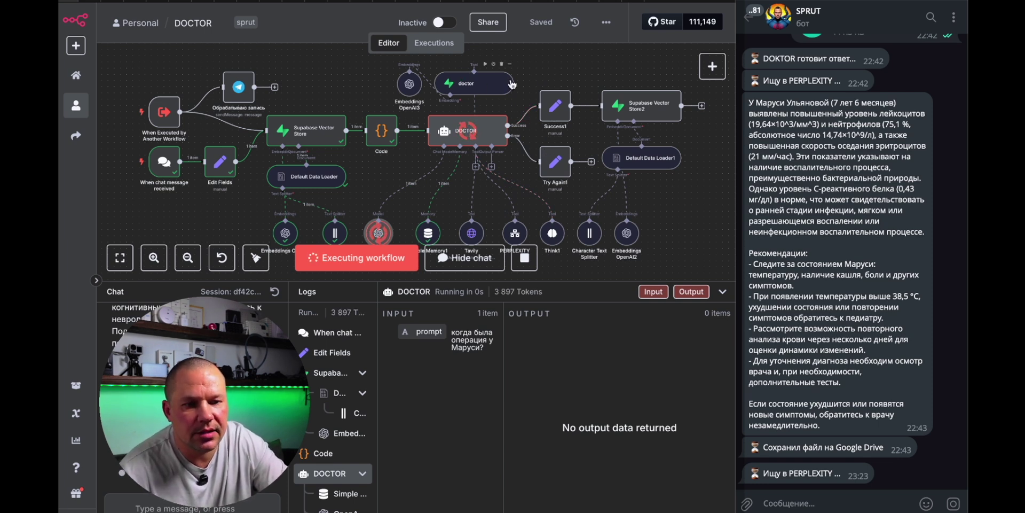
scroll(579, 170, "down", 2)
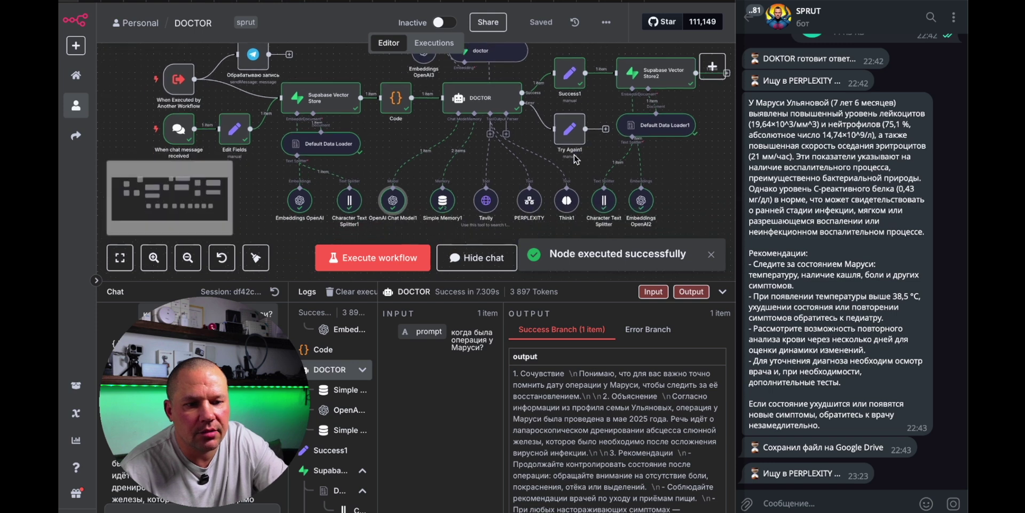
scroll(566, 387, "down", 2)
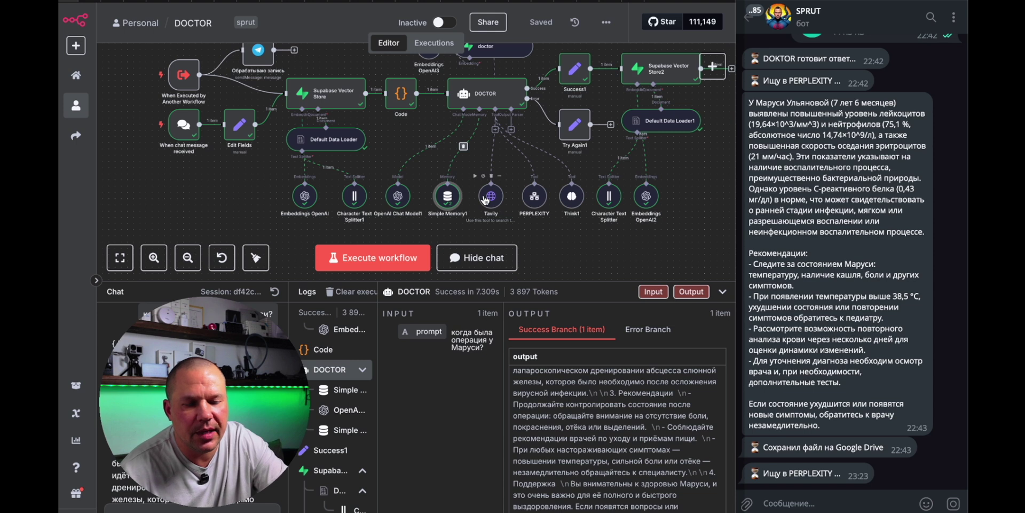
Ask the agent in the workflow chat to tell the child's entire history of illness
scroll(483, 184, "up", 2)
scroll(483, 184, "left", 2)
scroll(485, 200, "left", 2)
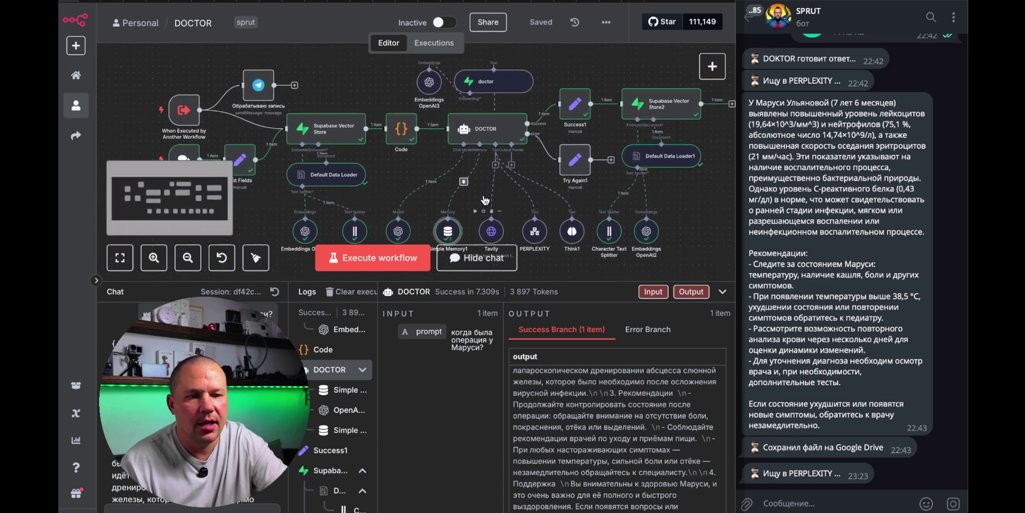
scroll(485, 201, "down", 2)
mouse_move(355, 314)
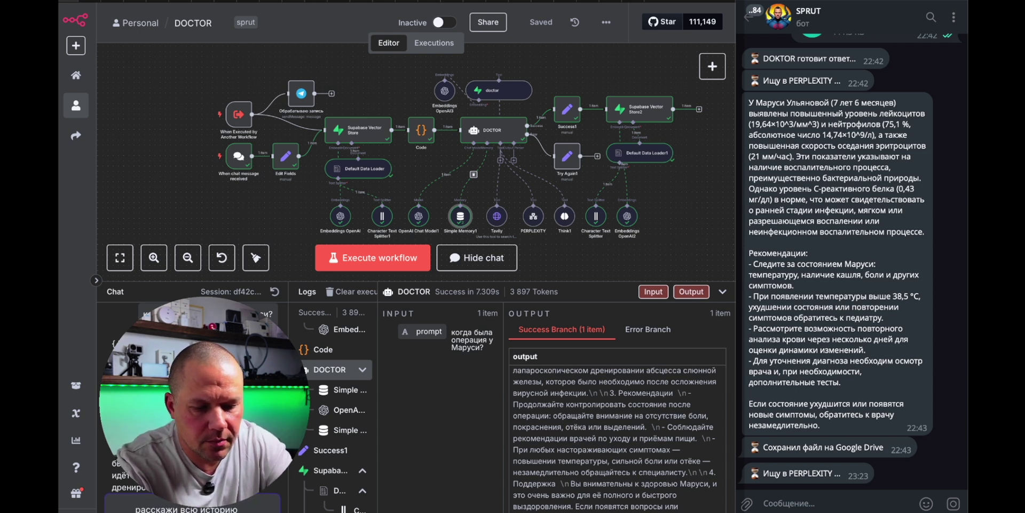
key("Return")
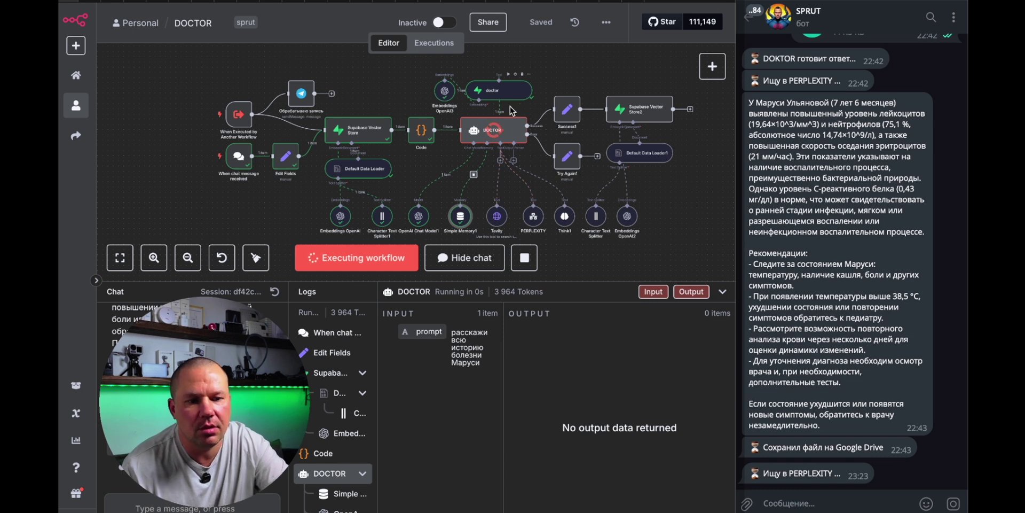
Examine the records the doctor vector store tool retrieved for the medical history query, and return to the canvas
left_click_drag(557, 285, 547, 449)
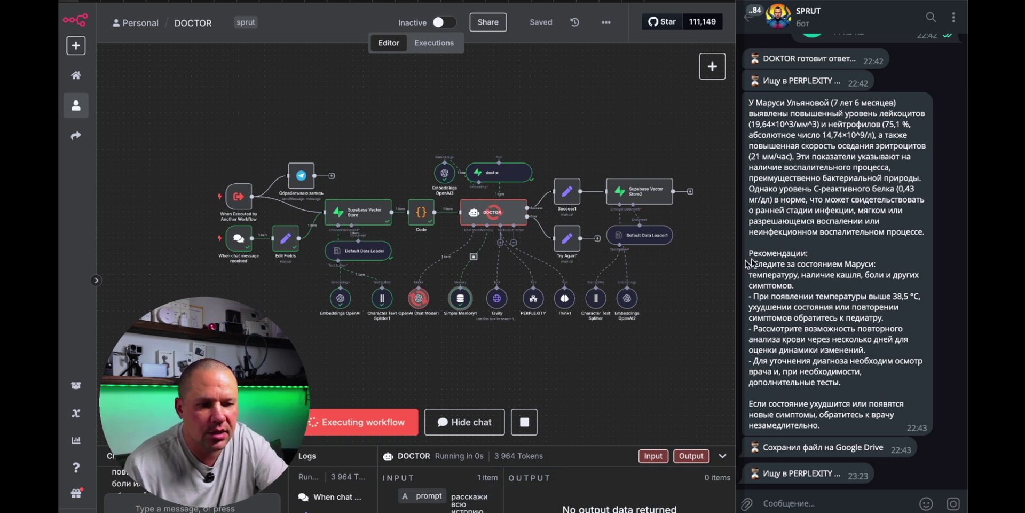
left_click_drag(578, 447, 622, 266)
double_click(501, 85)
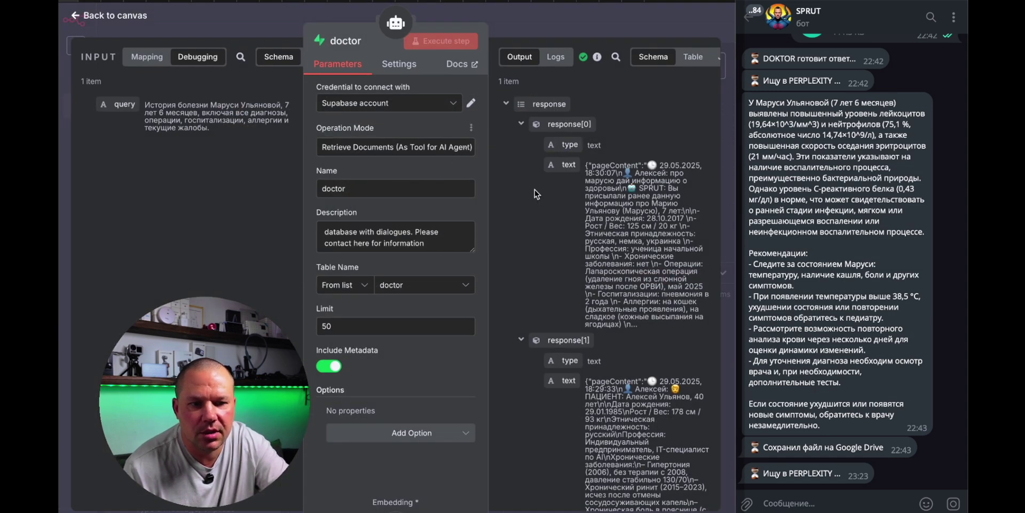
scroll(655, 248, "down", 1)
scroll(654, 248, "down", 15)
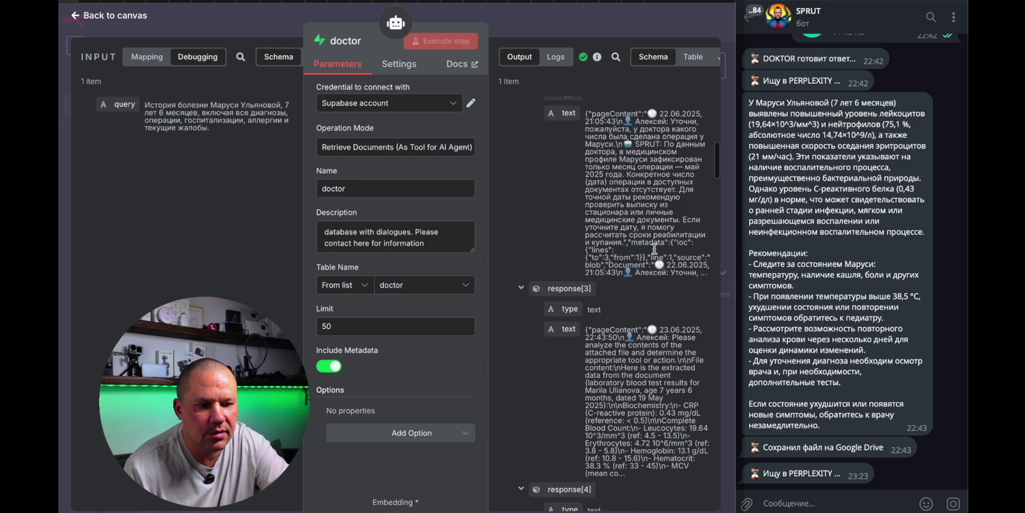
scroll(654, 248, "up", 16)
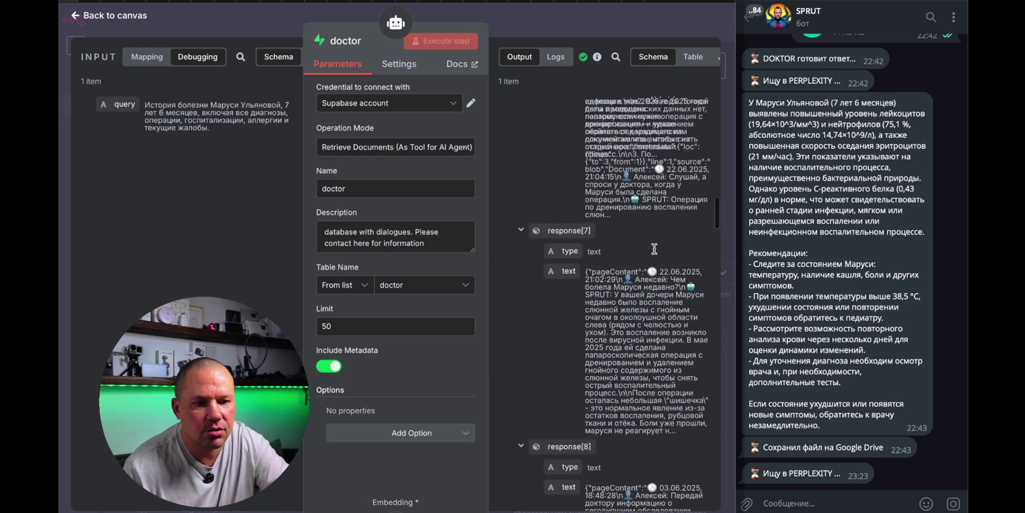
left_click(77, 20)
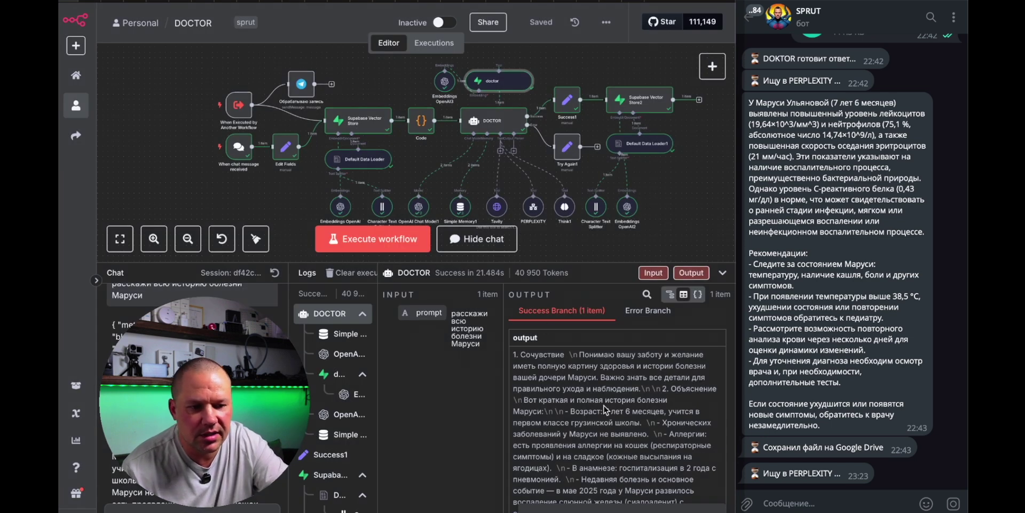
Read the DOCTOR node's full output on the child's medical history in an enlarged log area, and shrink the area again
left_click_drag(609, 264, 609, 130)
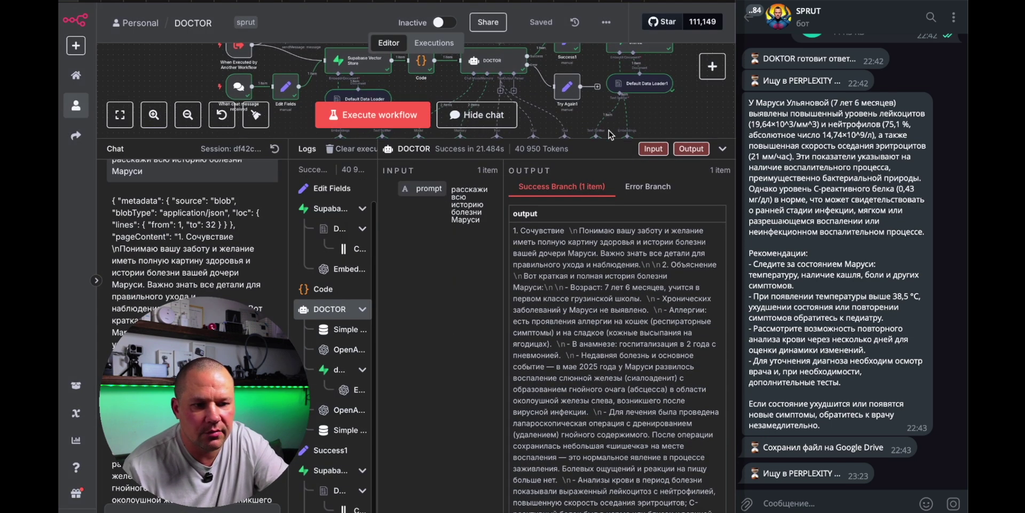
scroll(586, 358, "down", 2)
scroll(586, 358, "up", 2)
scroll(587, 356, "up", 1)
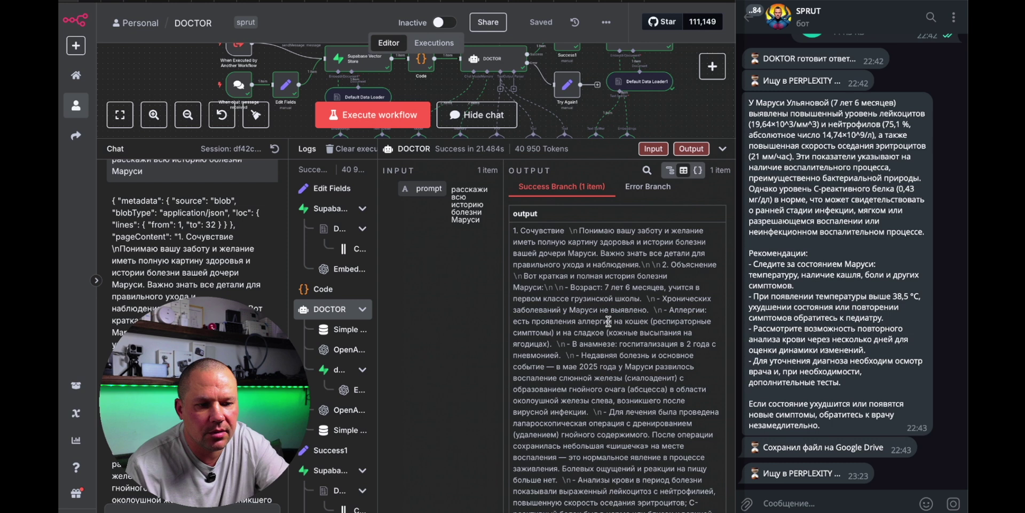
scroll(609, 320, "down", 1)
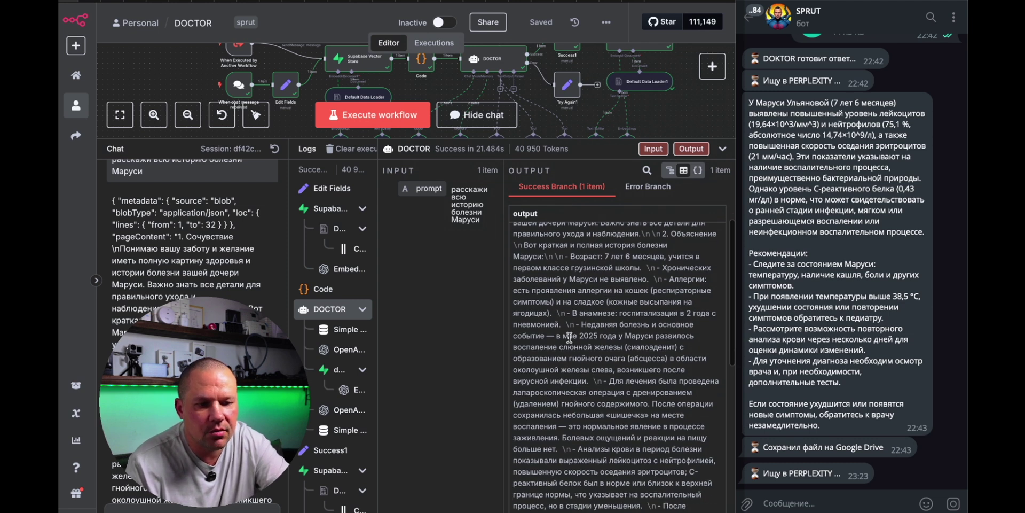
scroll(600, 330, "down", 3)
scroll(600, 330, "down", 2)
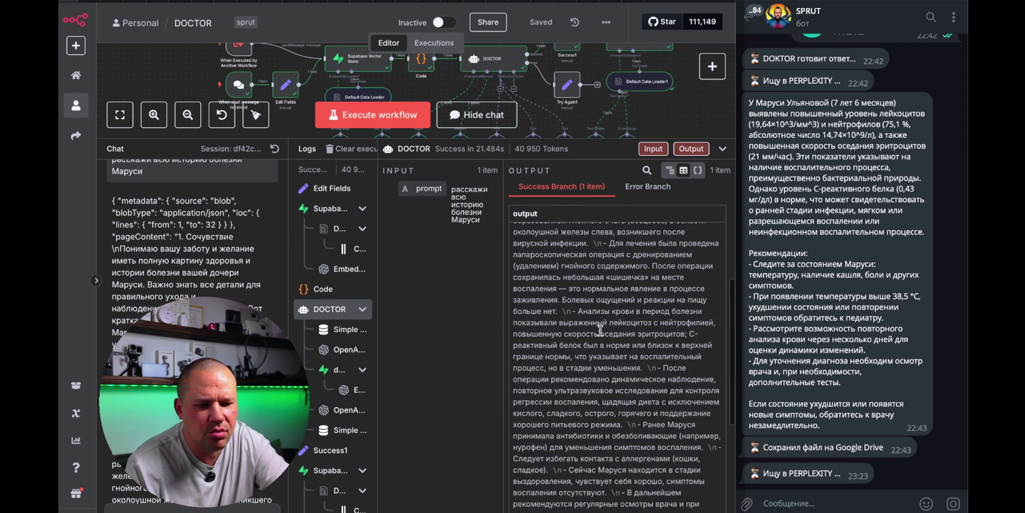
scroll(637, 381, "down", 5)
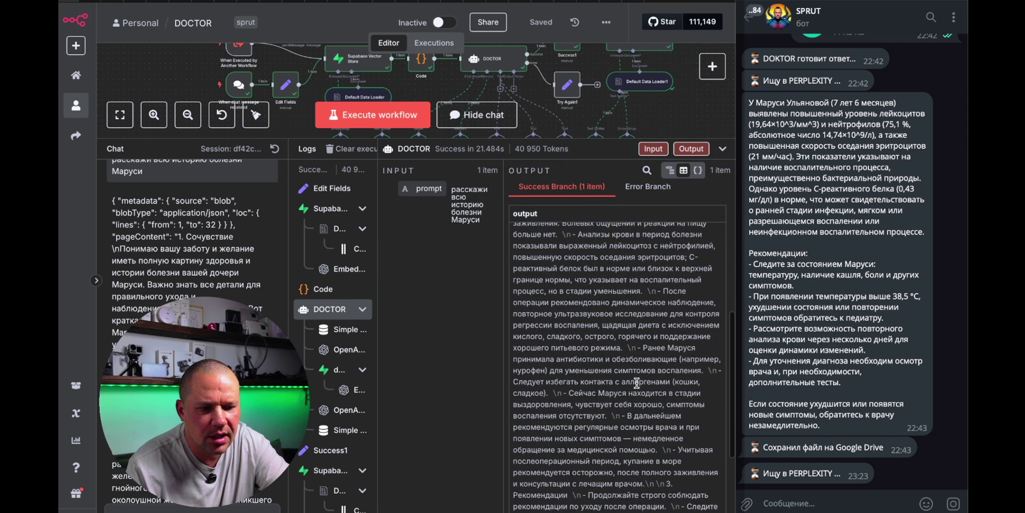
scroll(623, 338, "down", 4)
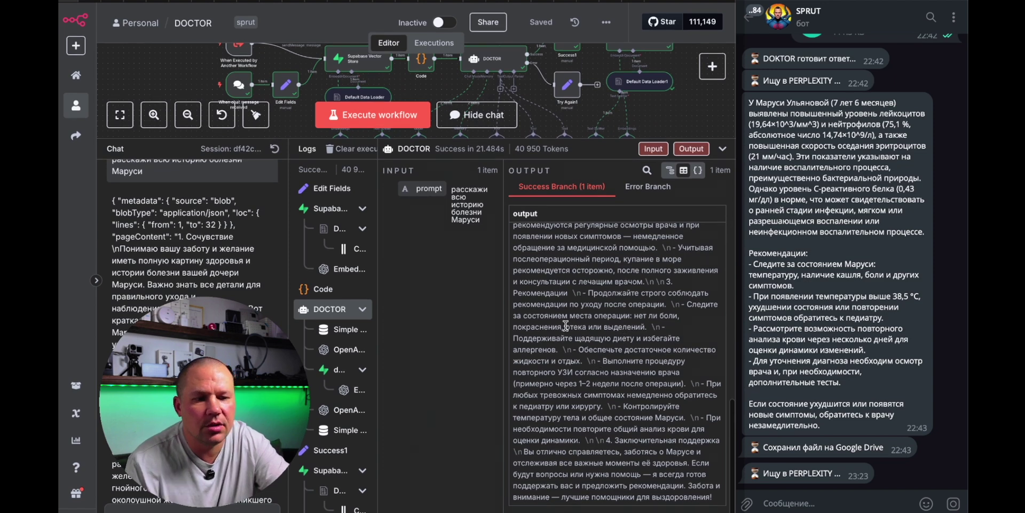
scroll(565, 325, "up", 3)
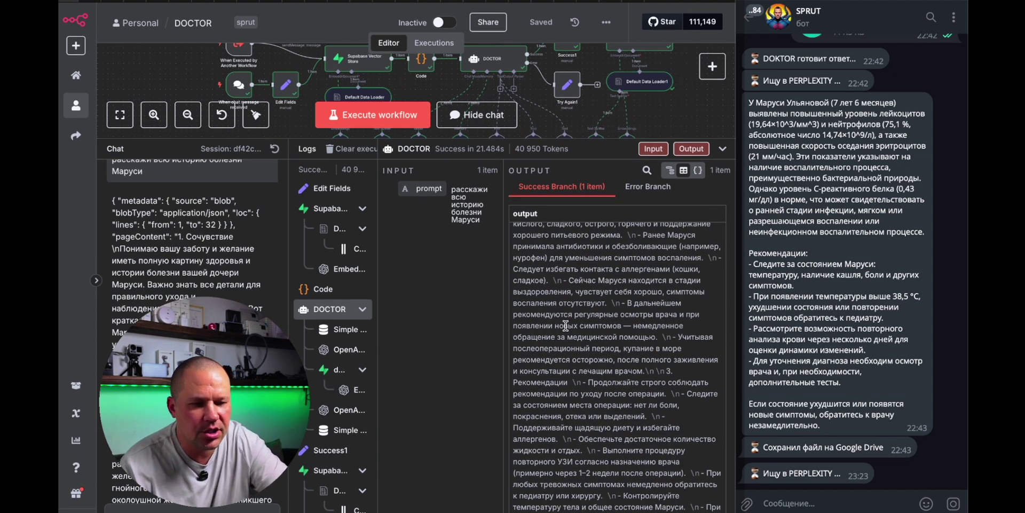
scroll(580, 322, "up", 1)
scroll(580, 322, "up", 10)
left_click_drag(581, 143, 582, 426)
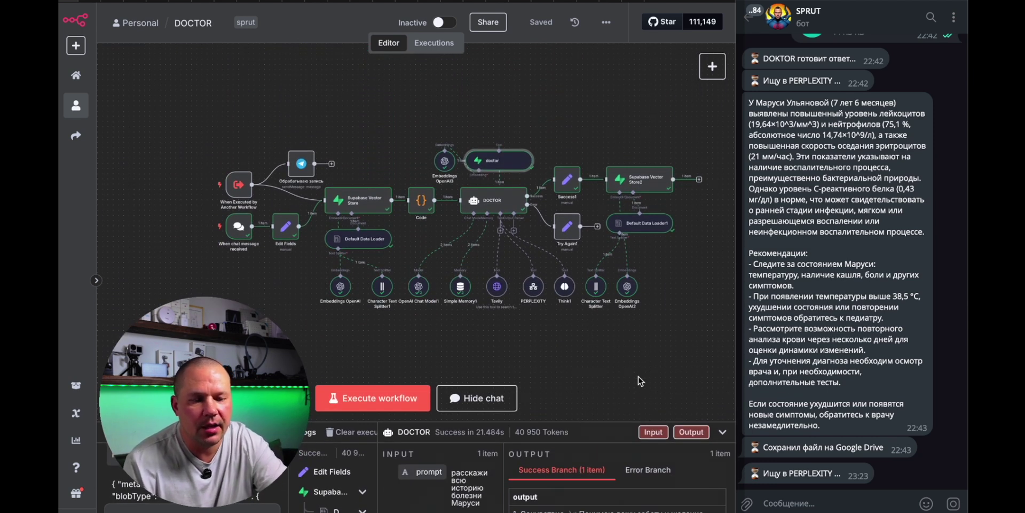